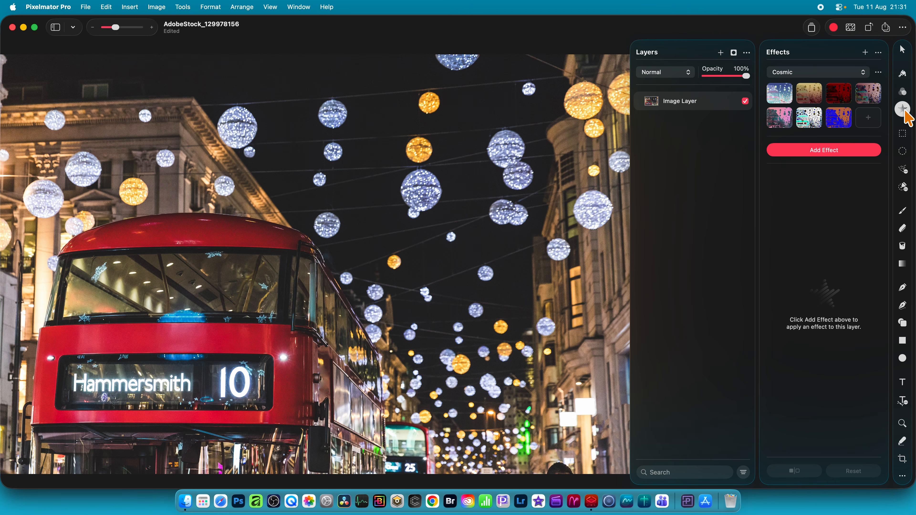
Step: Add a Box blur effect to the image layer and set its radius to 36.3 px
click(819, 151)
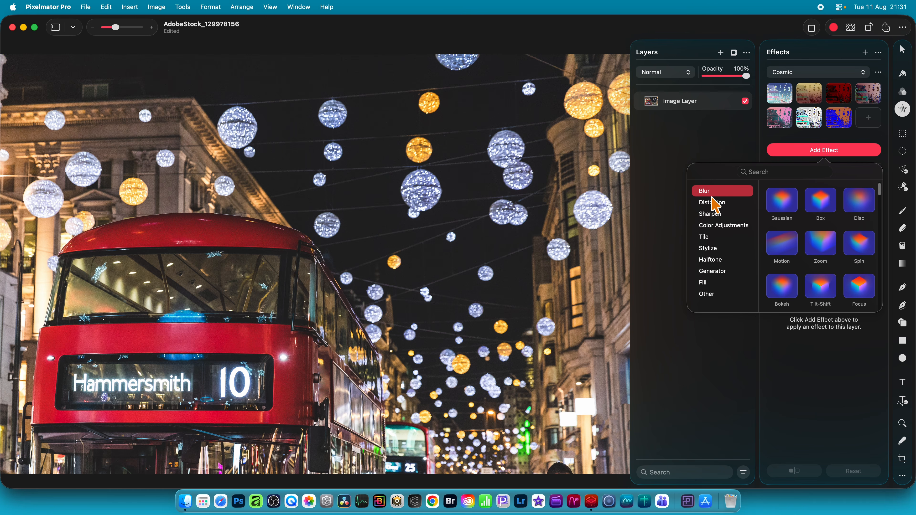
click(825, 203)
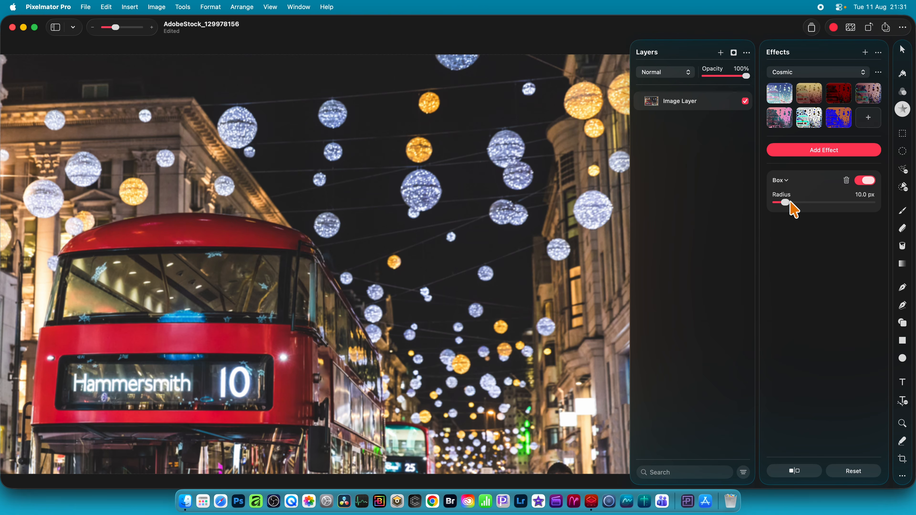
drag(789, 202, 810, 202)
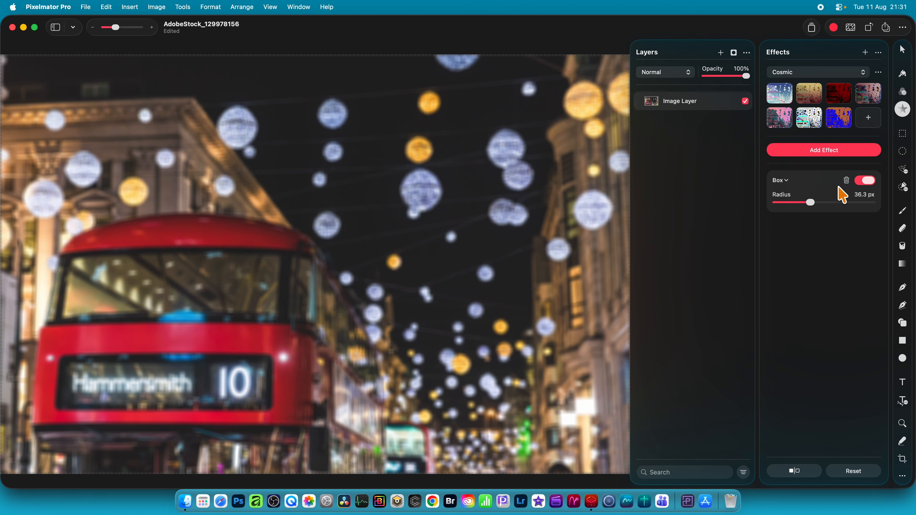
Step: Disable and re-enable the Box blur effect, and duplicate it in the effects stack
click(862, 181)
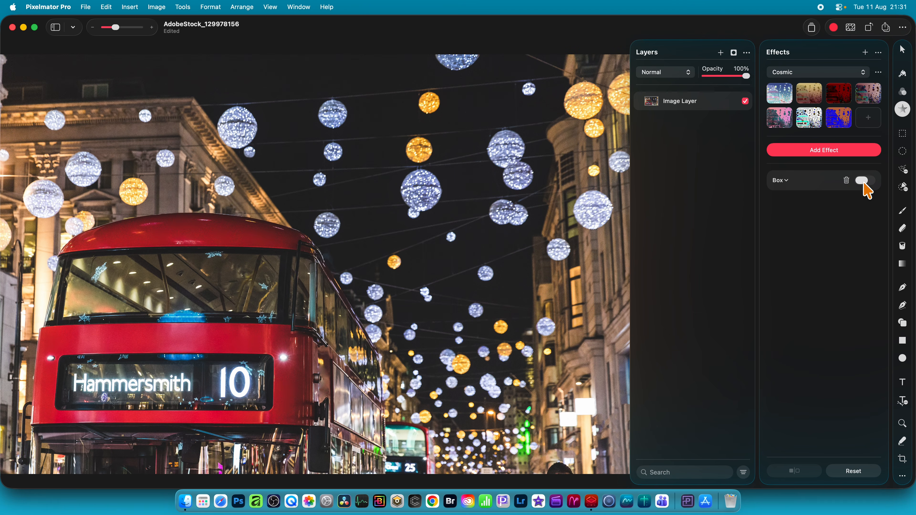
click(865, 180)
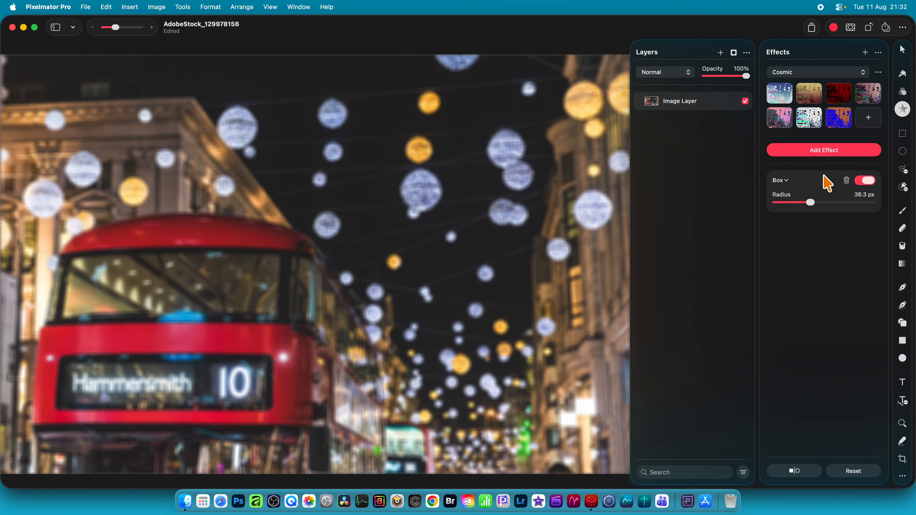
drag(818, 180, 824, 213)
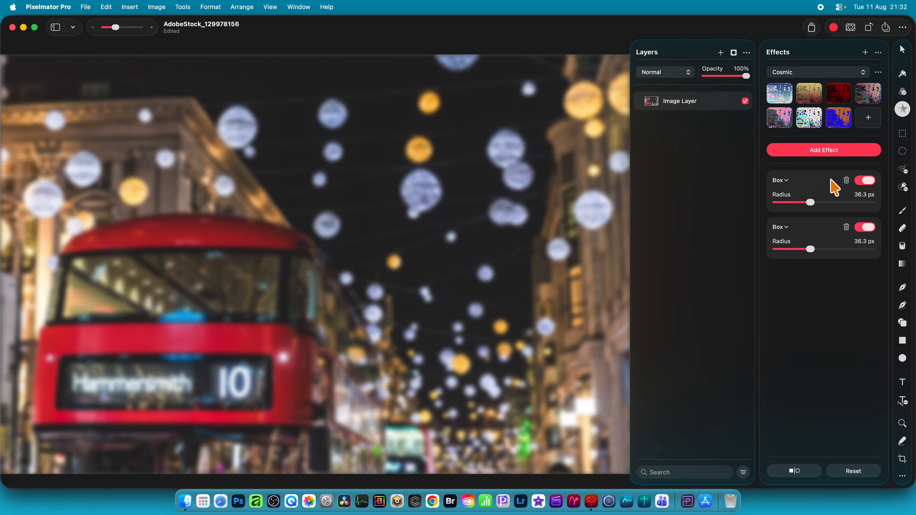
Step: Add a Checkerboard generator effect above the two Box blurs and move its centre up and to the right on the canvas
click(824, 151)
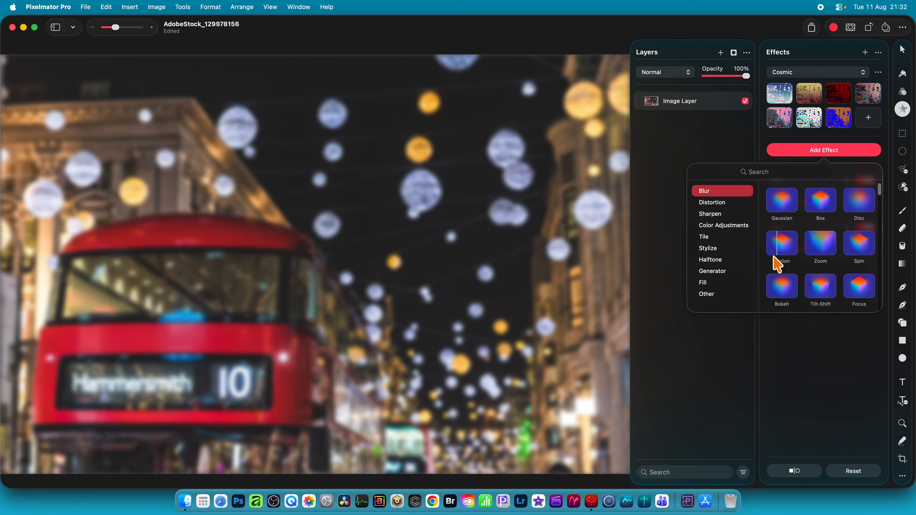
click(720, 271)
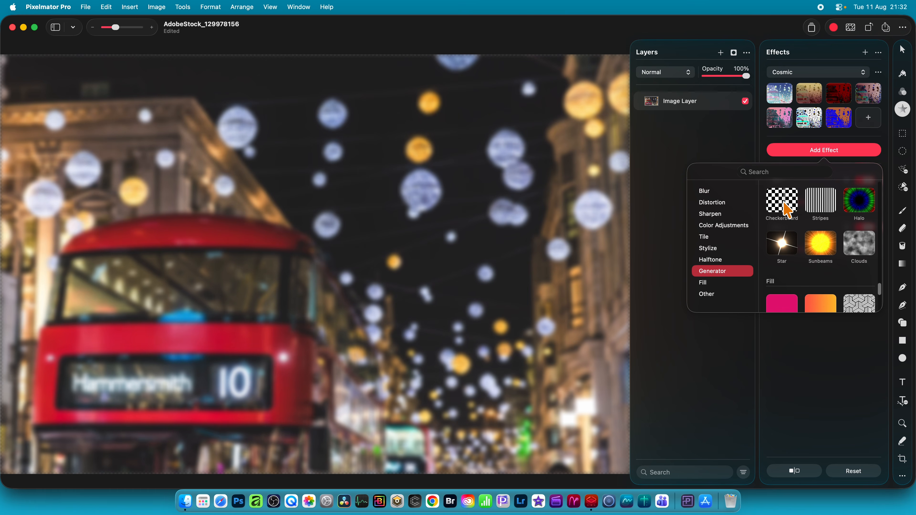
click(785, 210)
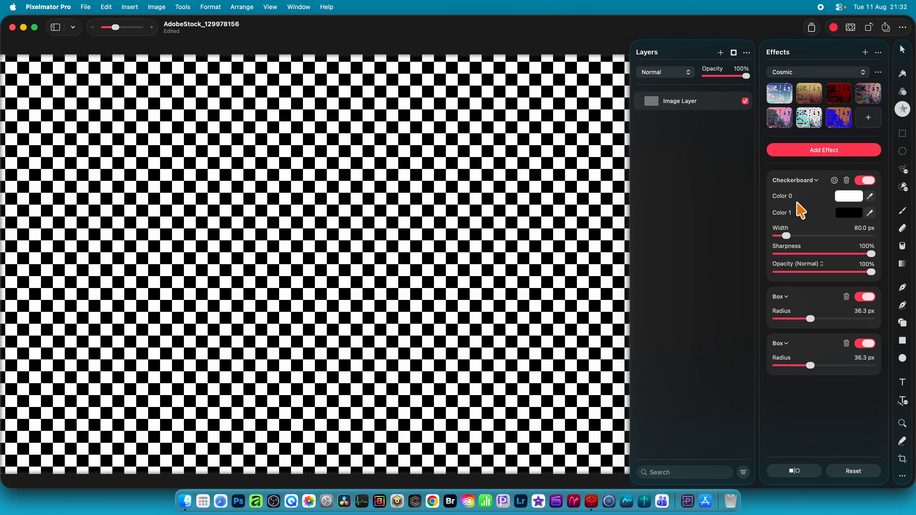
click(835, 182)
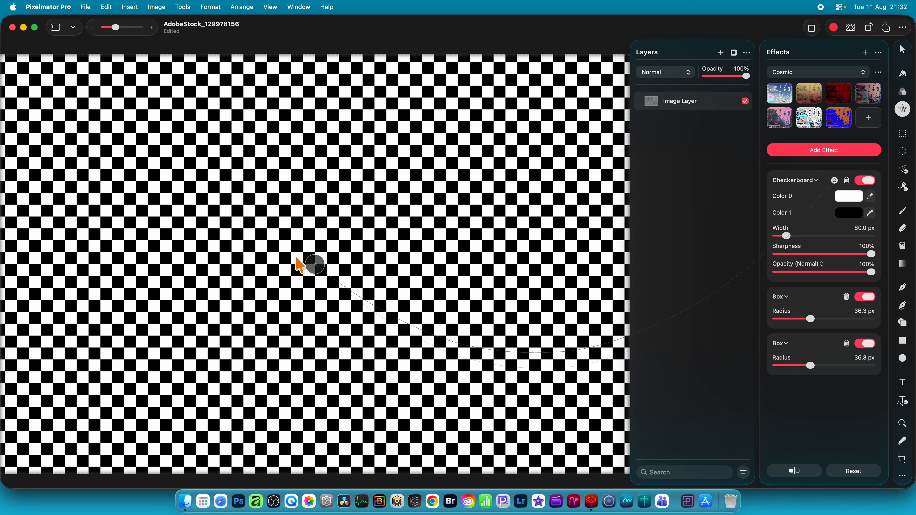
drag(316, 259, 403, 198)
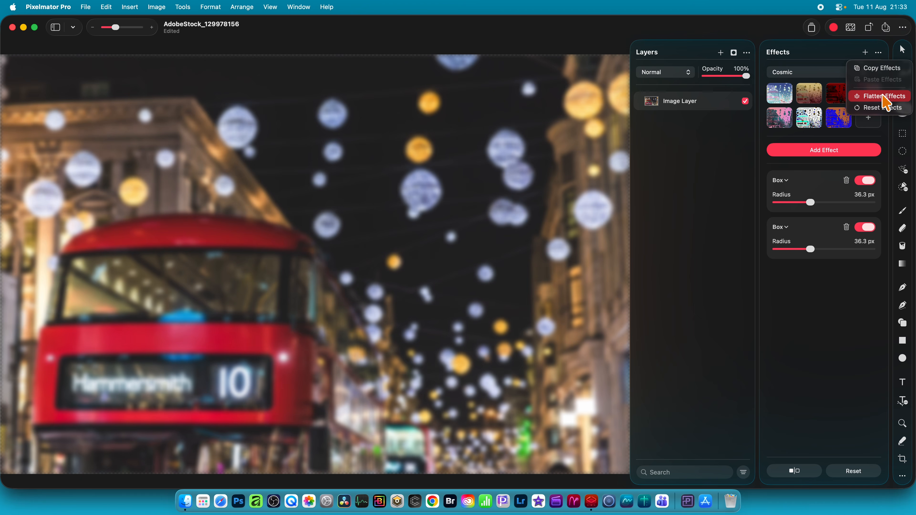
Step: Flatten the effects into the image layer
click(817, 41)
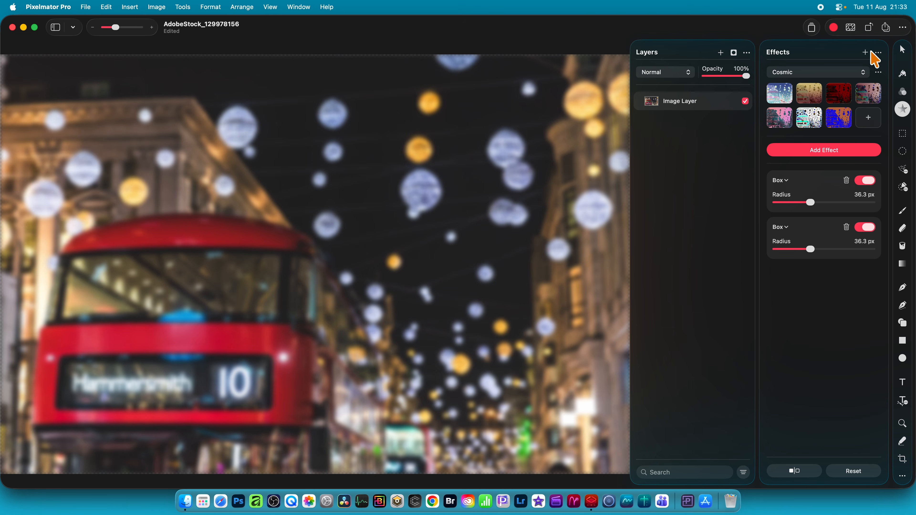
click(878, 54)
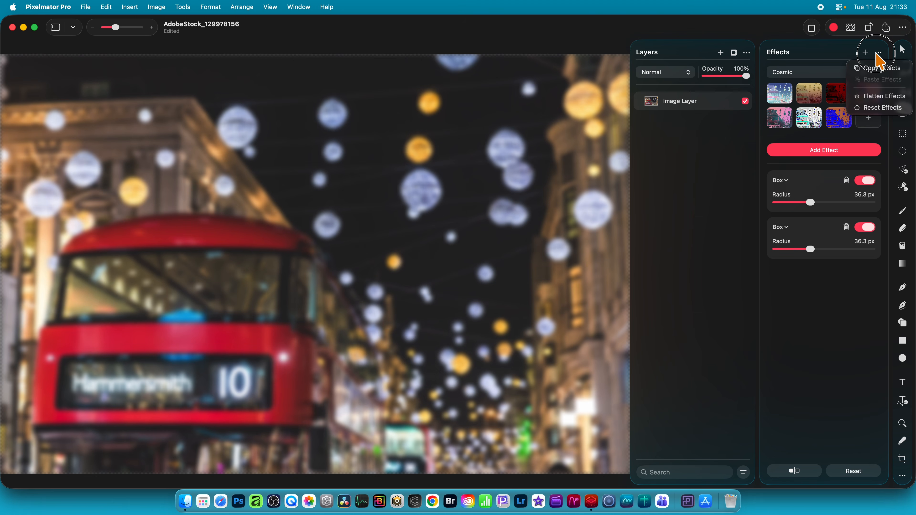
click(877, 98)
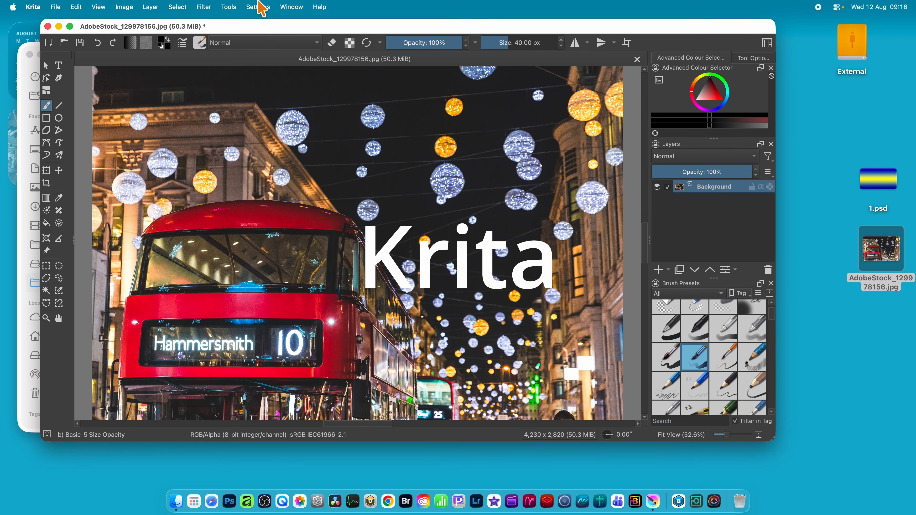
Step: Switch to Krita and apply a Gaussian Blur with horizontal and vertical radii of about 208.7 px to the background layer
click(211, 7)
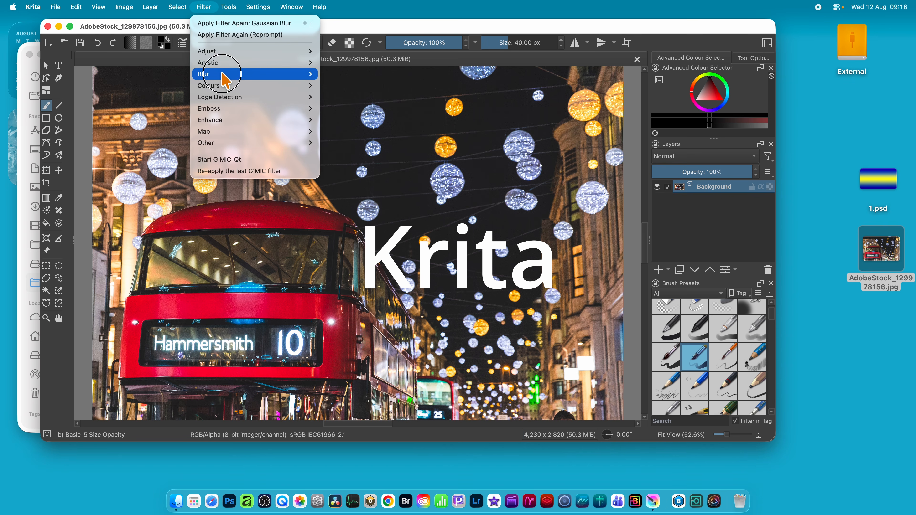
mouse_move(223, 77)
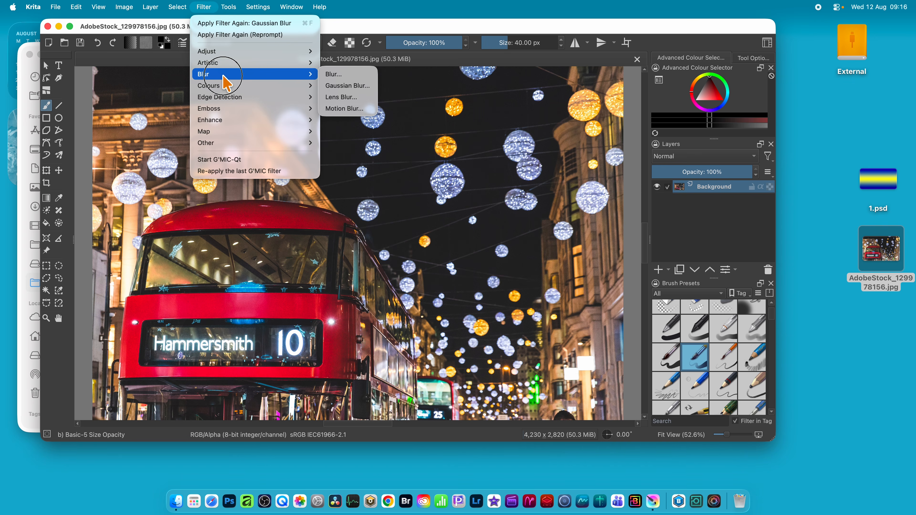
click(362, 89)
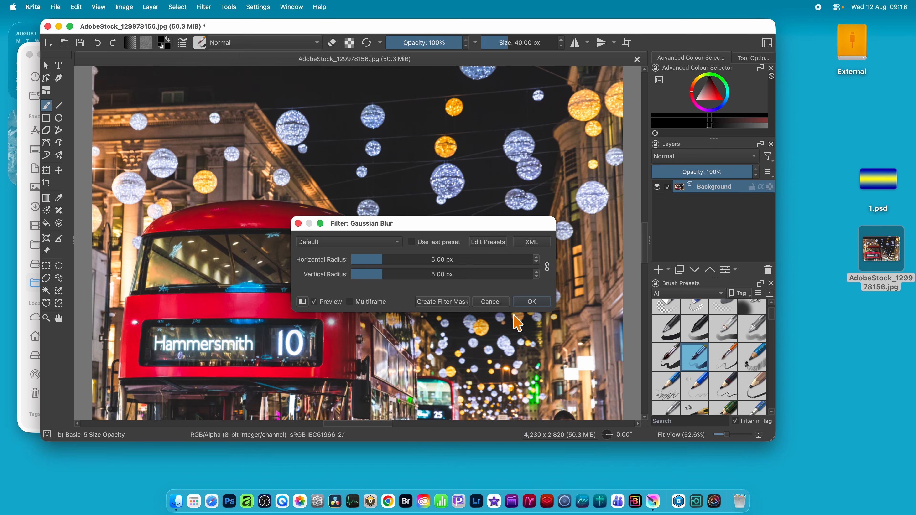
drag(400, 260, 459, 261)
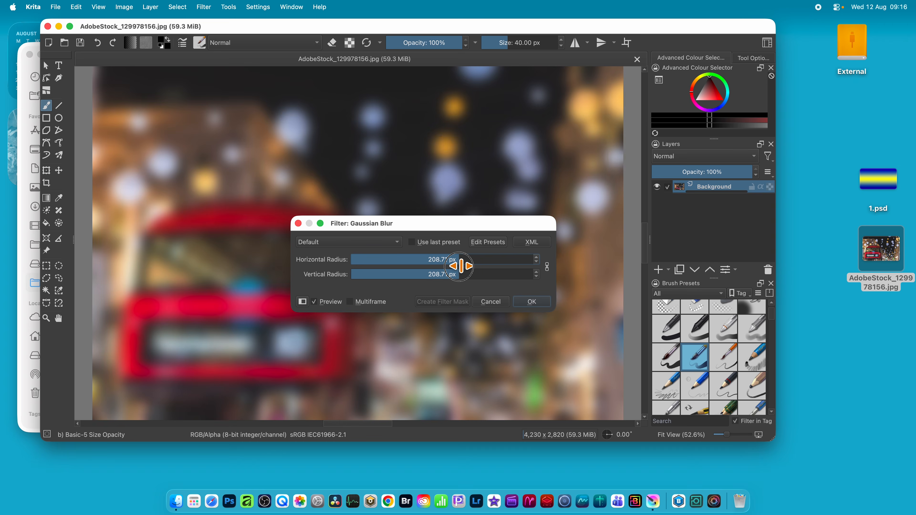
click(542, 301)
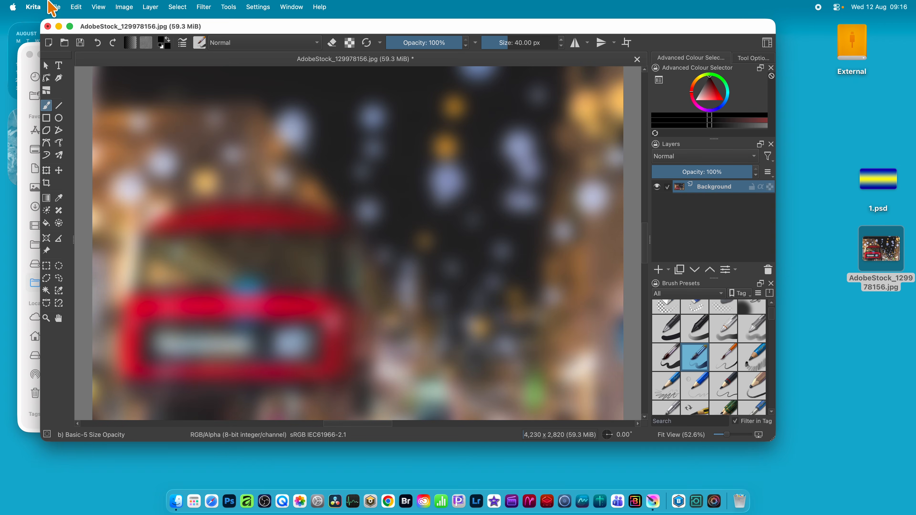
Step: Check the edit commands available for the blur, and apply the same Gaussian Blur filter again to the background layer
click(72, 5)
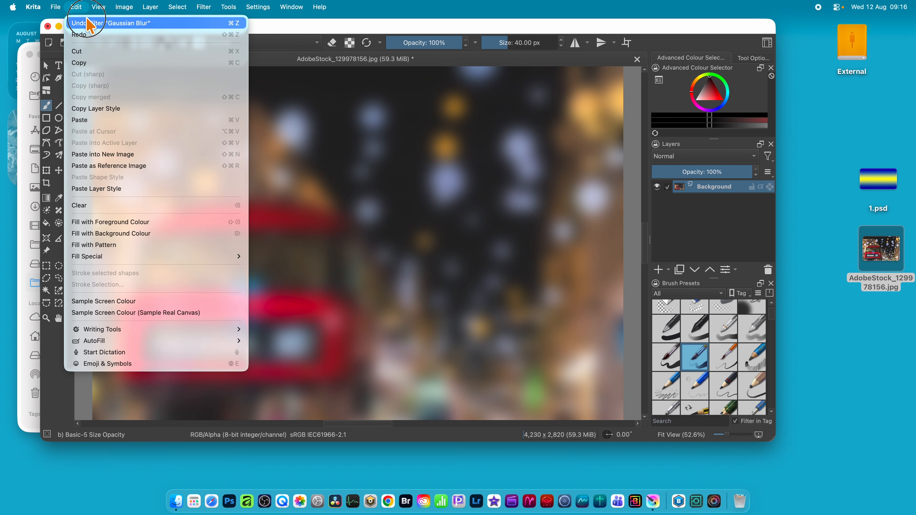
click(429, 146)
click(204, 7)
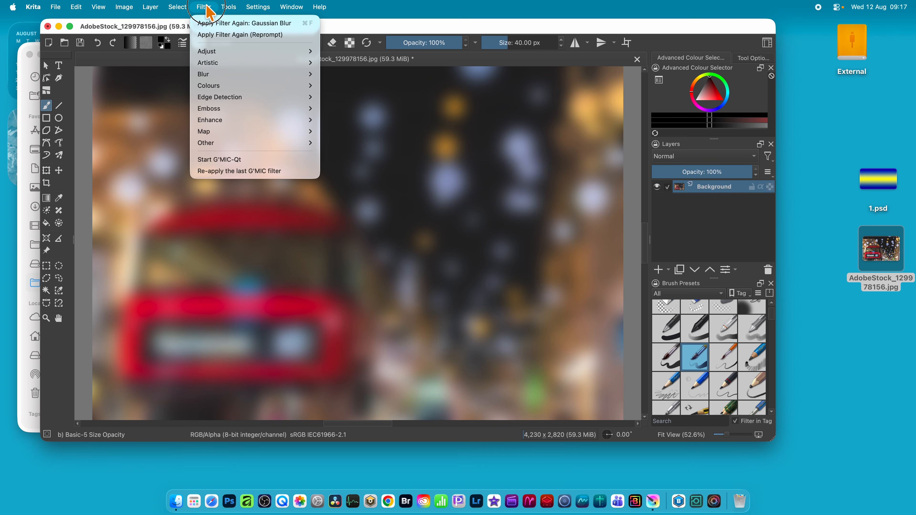
click(213, 25)
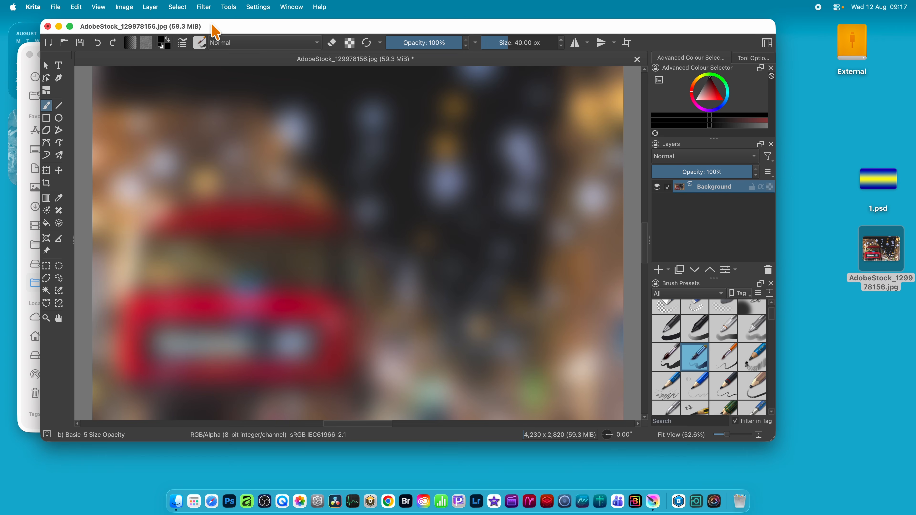
Step: Reapply the Gaussian Blur with a reprompt for its settings, using horizontal and vertical radii of 26.09 px
click(204, 7)
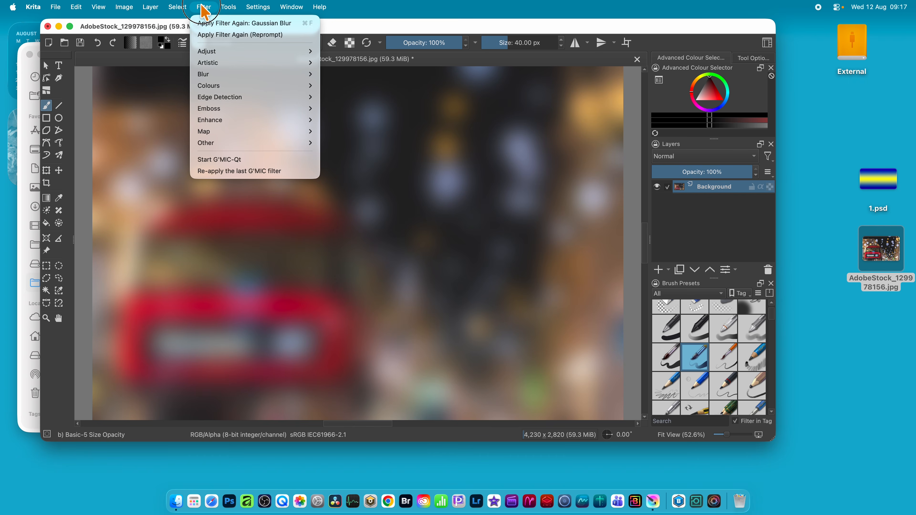
click(206, 38)
drag(454, 259, 405, 259)
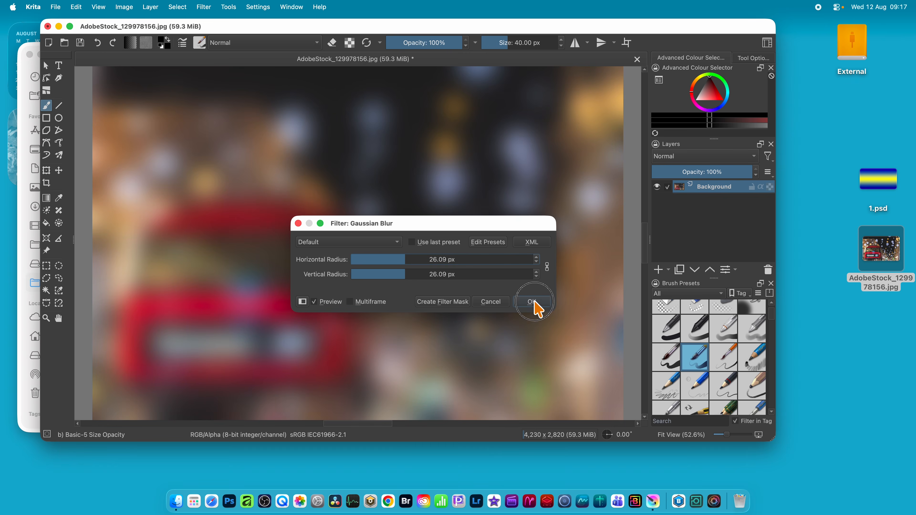
click(533, 300)
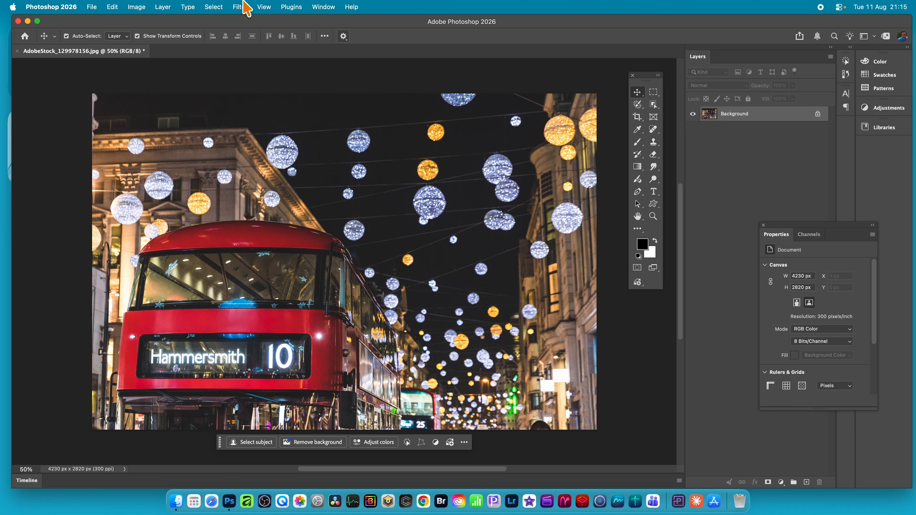
Step: Switch to Photoshop and apply a Box Blur with a radius of 108 pixels to the background layer
click(239, 7)
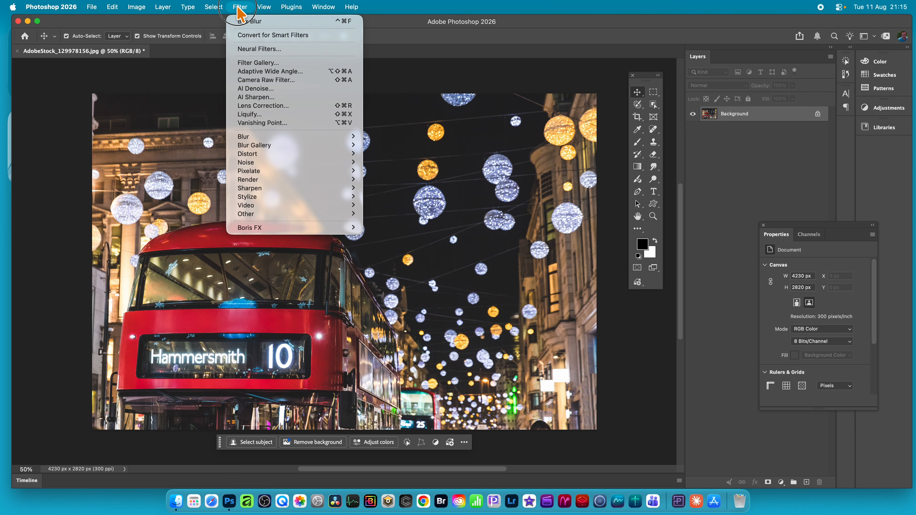
mouse_move(277, 139)
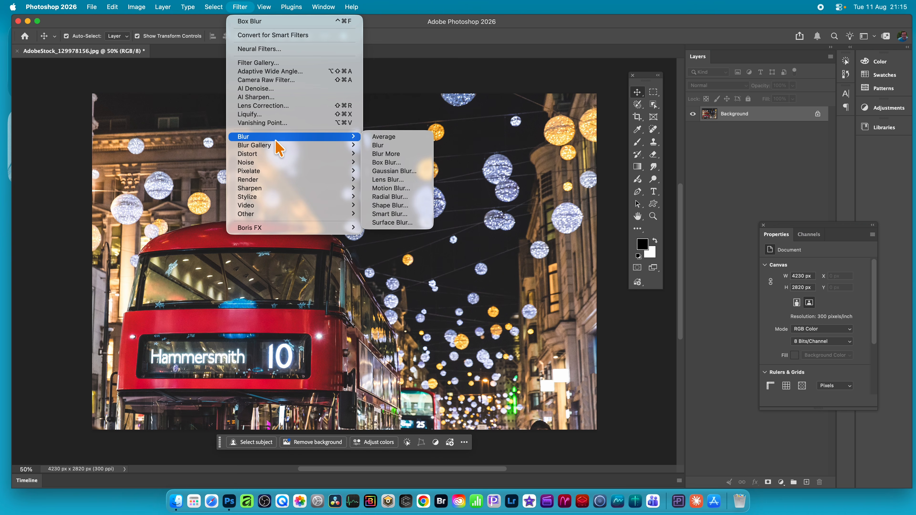
click(379, 165)
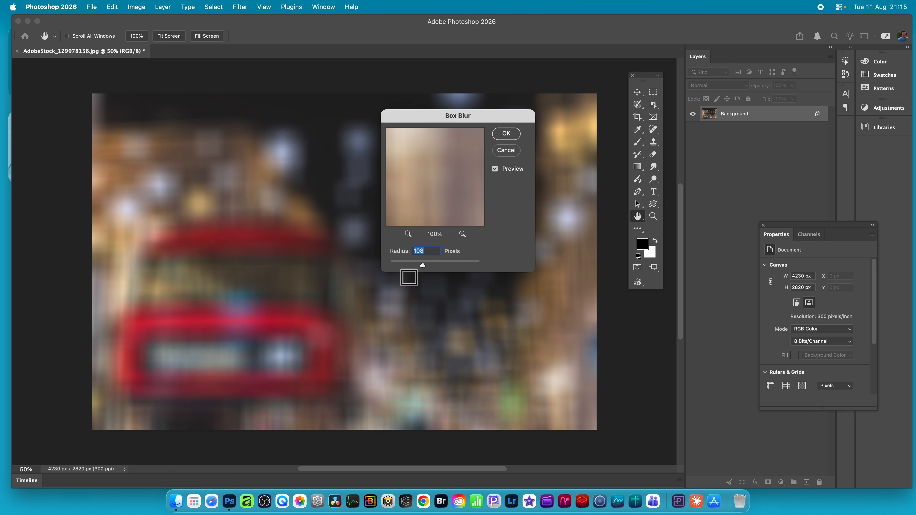
click(505, 134)
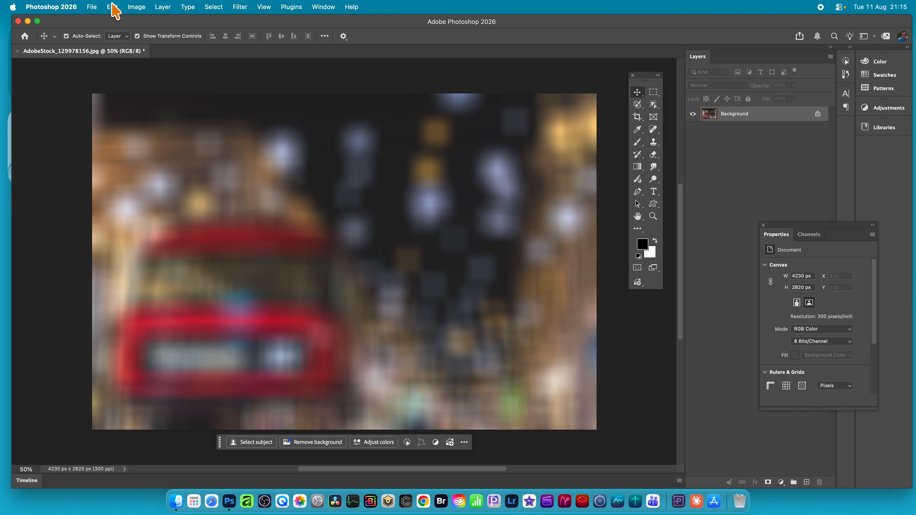
Step: Fade the Box Blur on the background layer to 69% opacity with the Darken blending mode
click(240, 8)
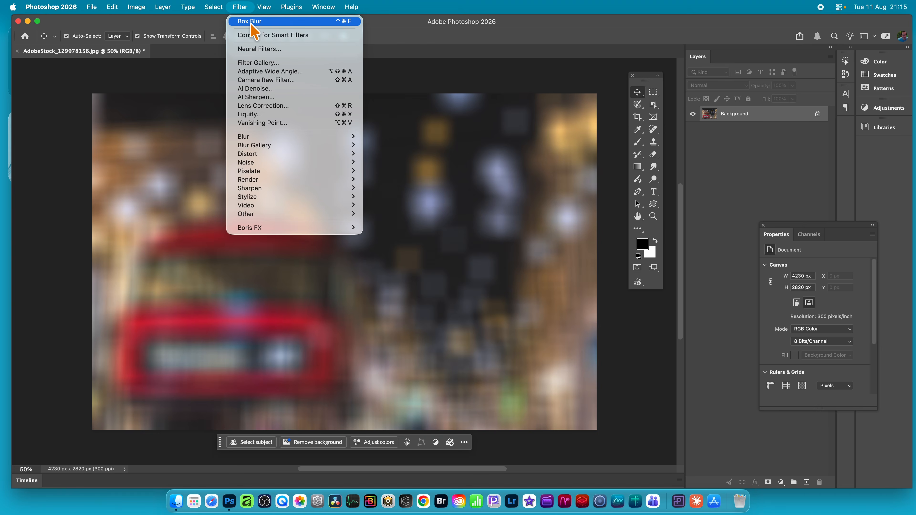
mouse_move(117, 6)
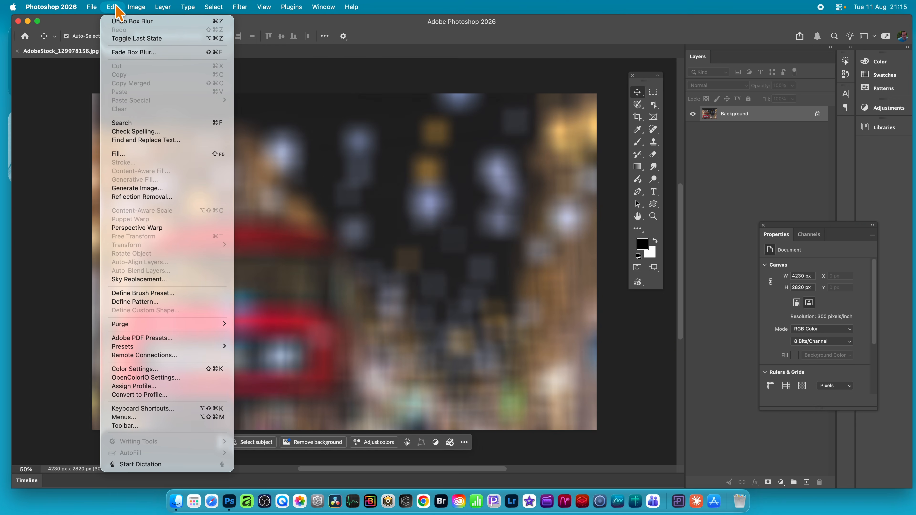
click(126, 53)
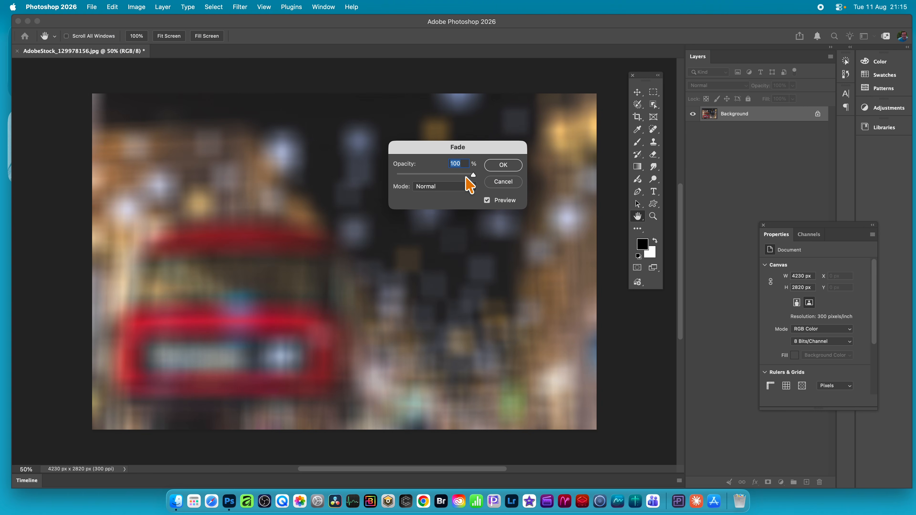
drag(467, 175, 450, 175)
click(444, 186)
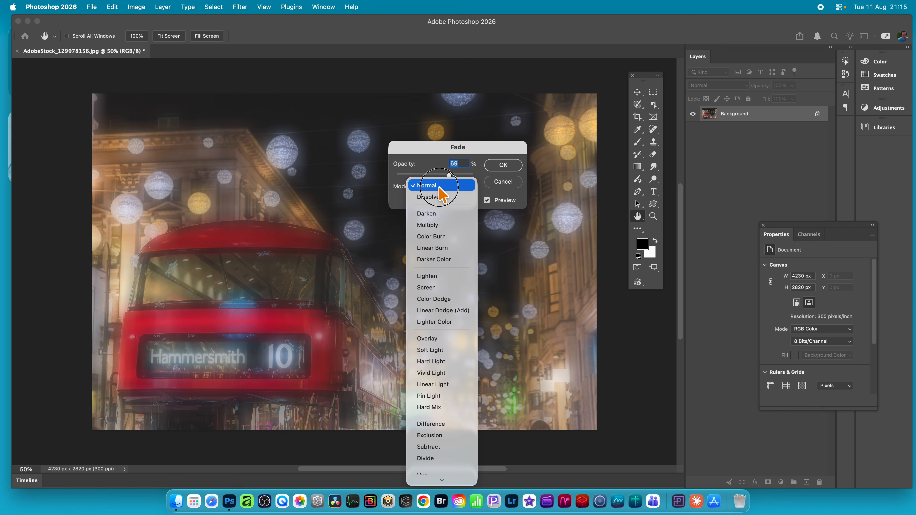
click(437, 214)
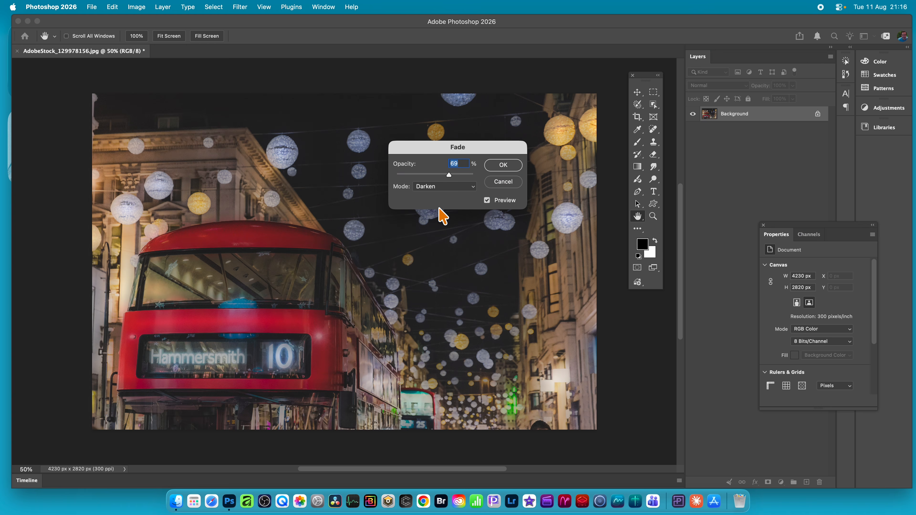
click(502, 166)
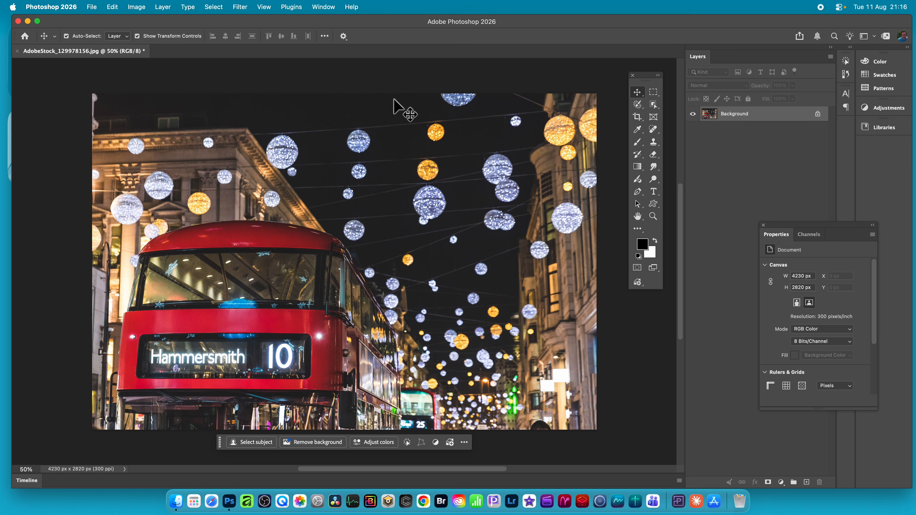
Step: Convert the background layer into a smart object for re-editable smart filters
click(769, 117)
click(247, 8)
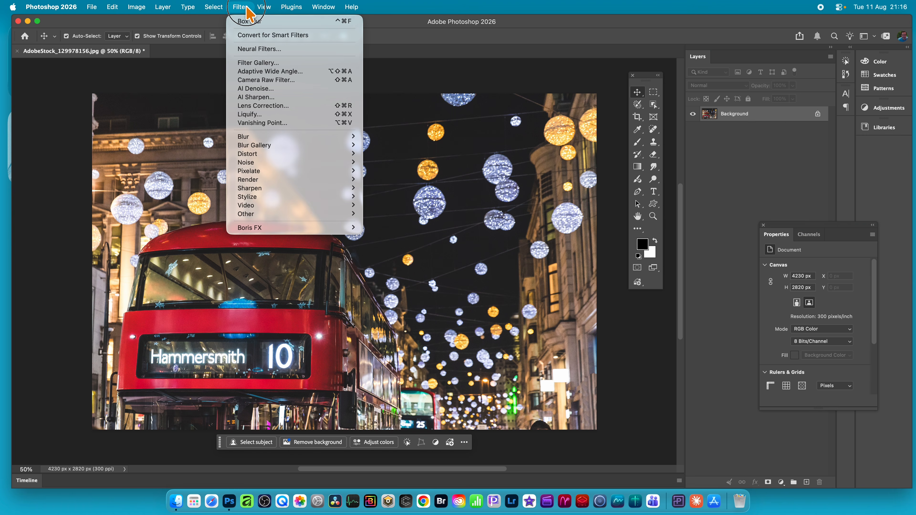
click(263, 36)
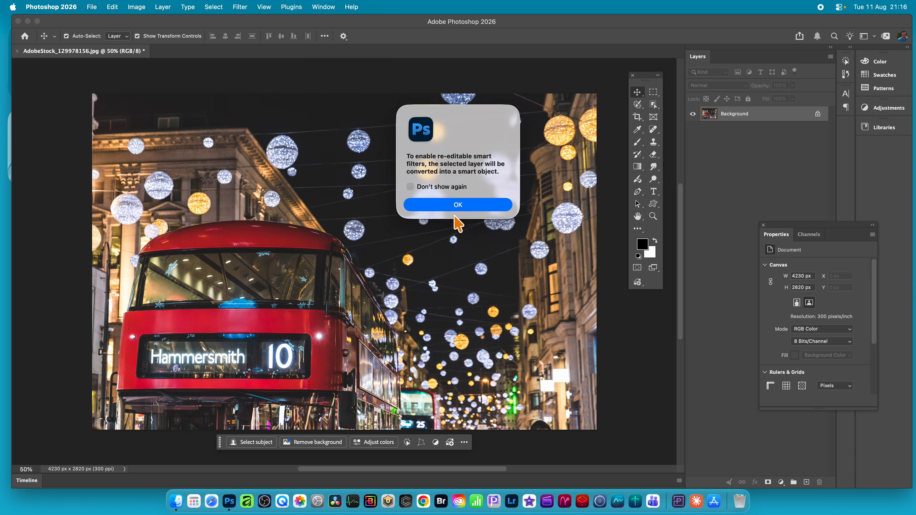
click(457, 206)
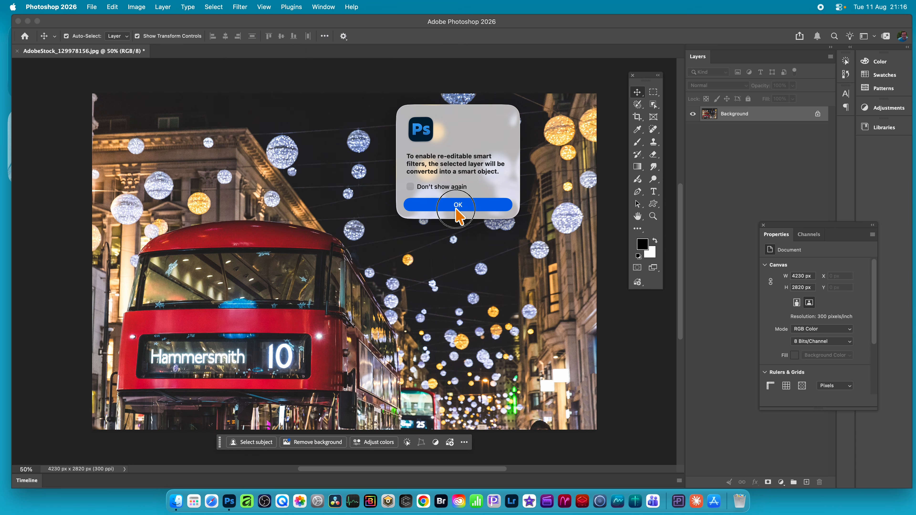
Step: Apply a Box Blur smart filter with a radius of 108 pixels to the smart object layer
click(238, 8)
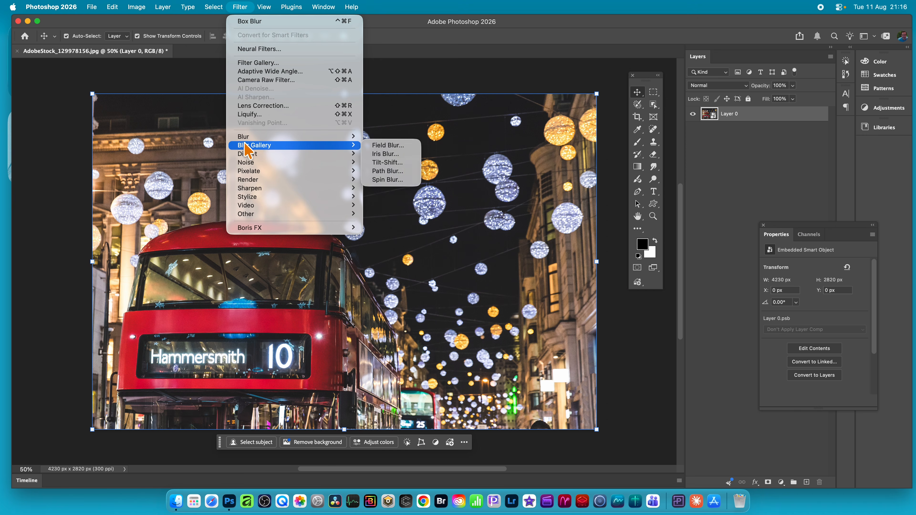
mouse_move(248, 139)
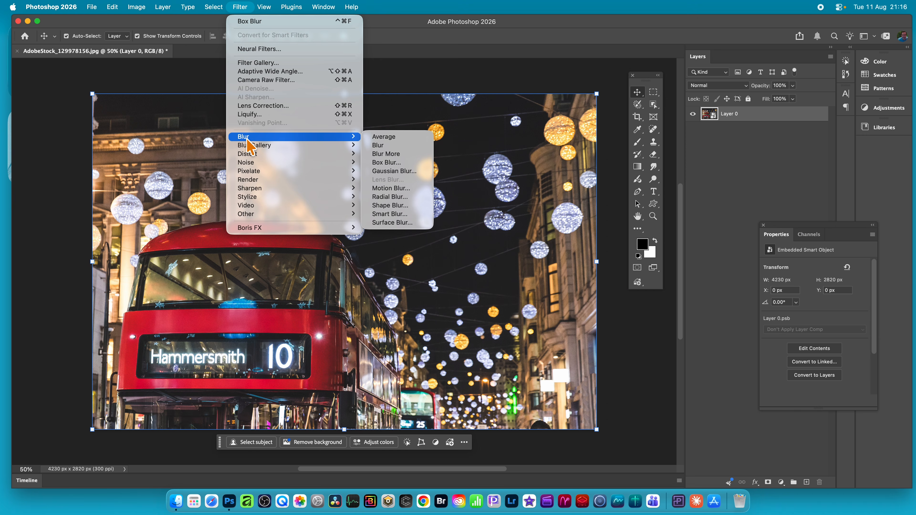
click(425, 162)
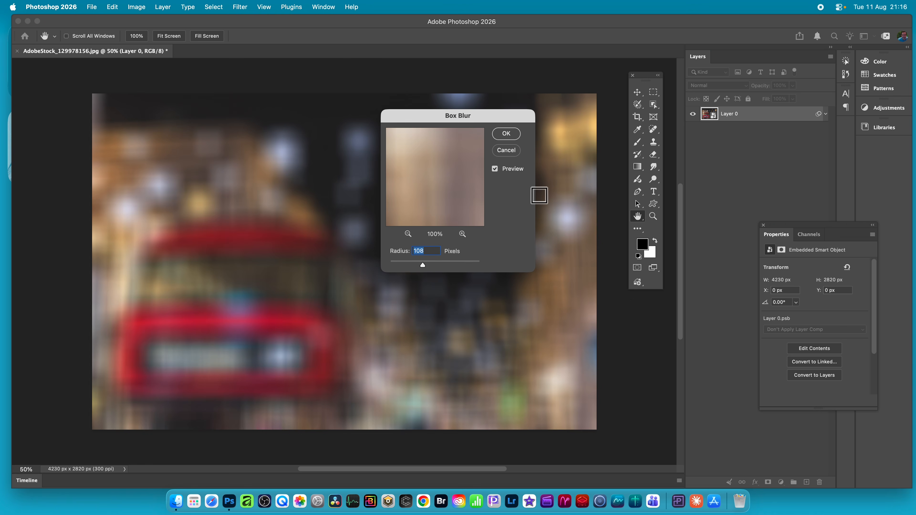
click(513, 136)
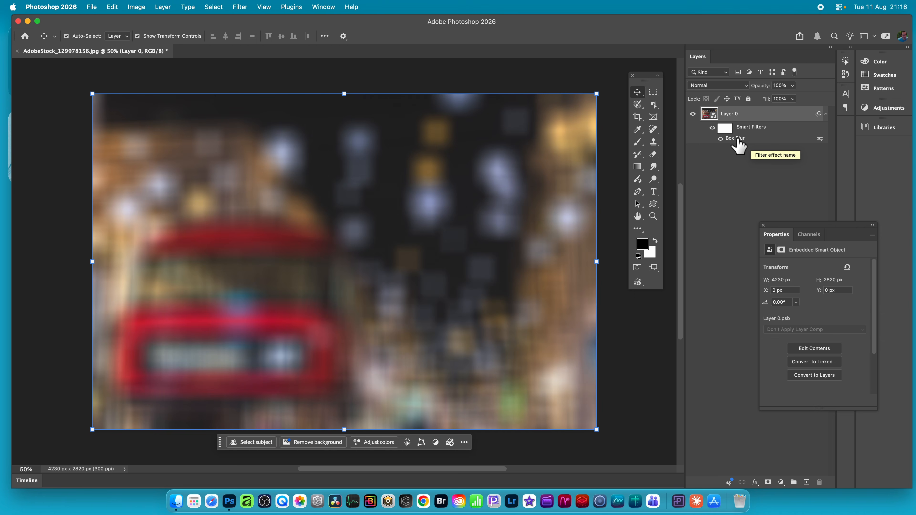
Step: Reopen the Box Blur smart filter's settings and lower its radius
double_click(735, 138)
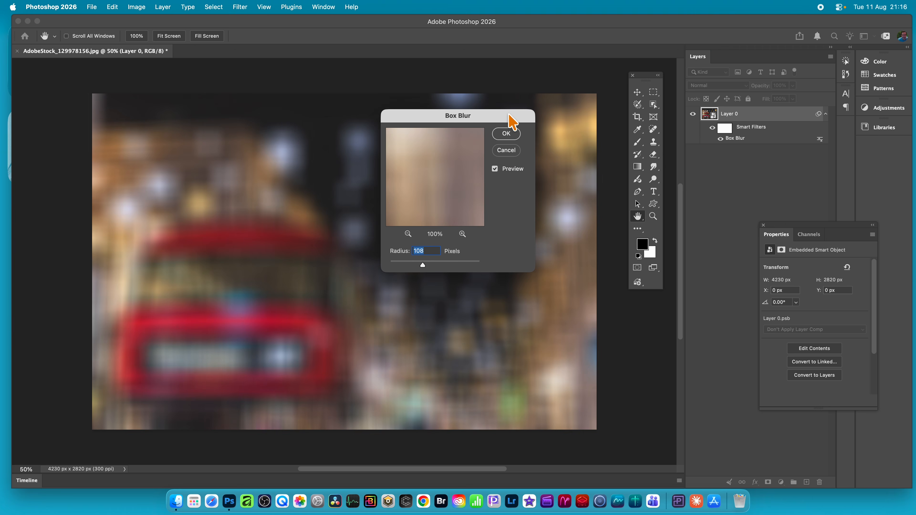
drag(489, 116, 516, 115)
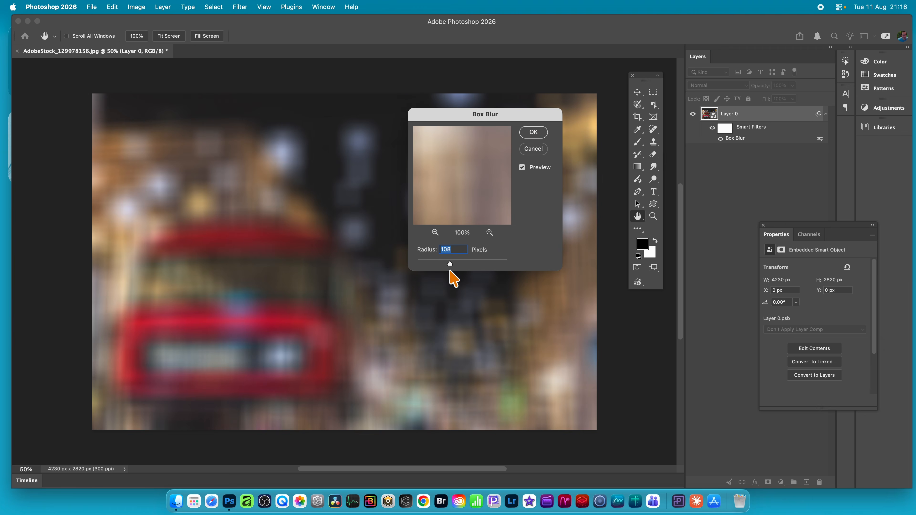
drag(450, 263, 439, 264)
click(533, 132)
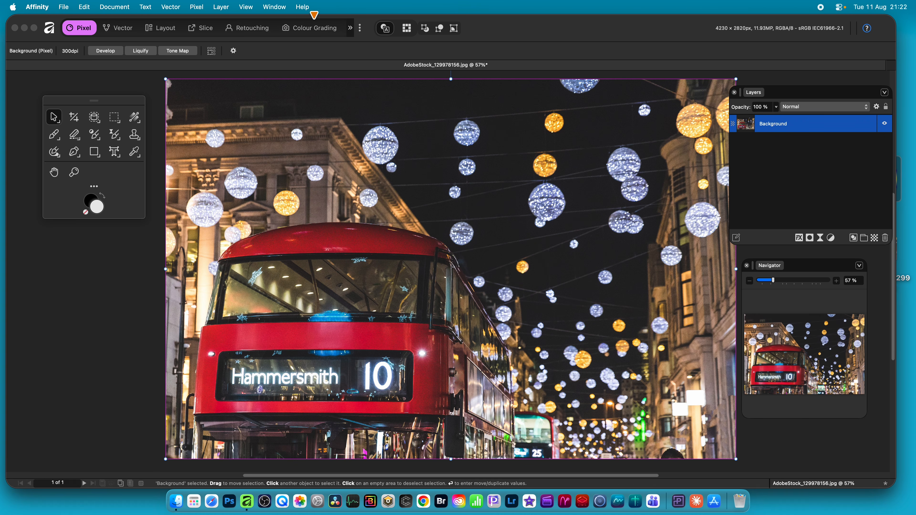
Step: Switch to Affinity and apply a destructive Box Blur with a 400 px radius to the Background layer
click(199, 7)
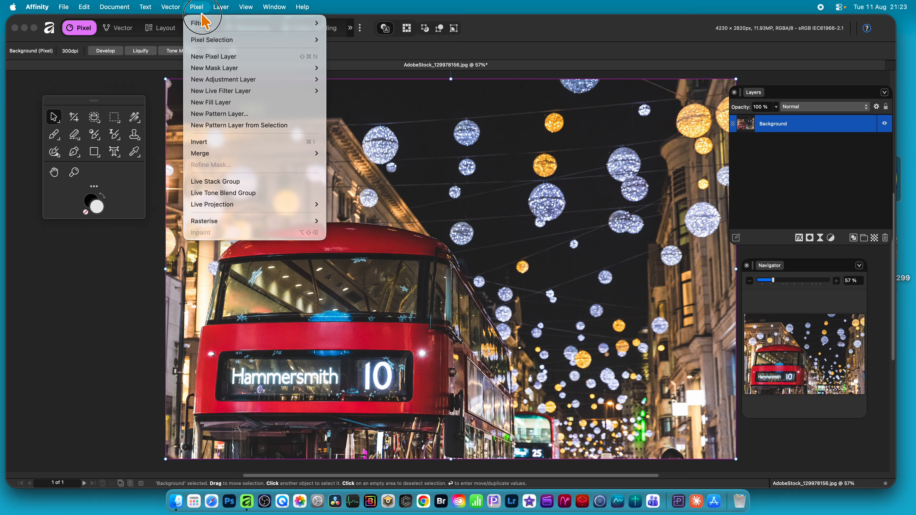
mouse_move(224, 23)
mouse_move(388, 51)
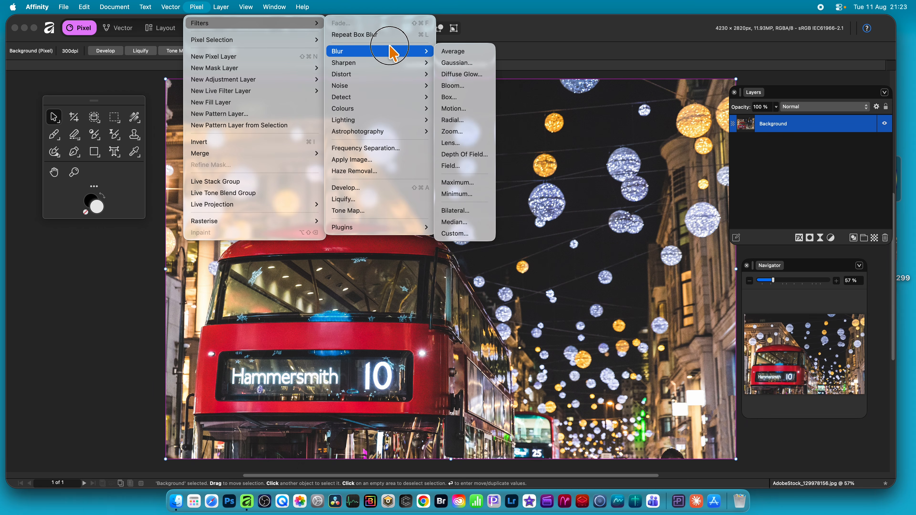
click(458, 101)
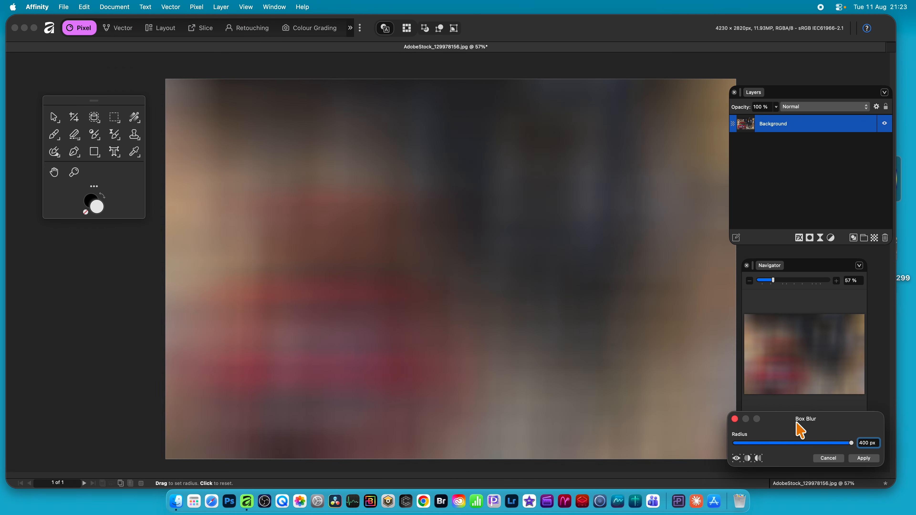
drag(799, 428, 479, 249)
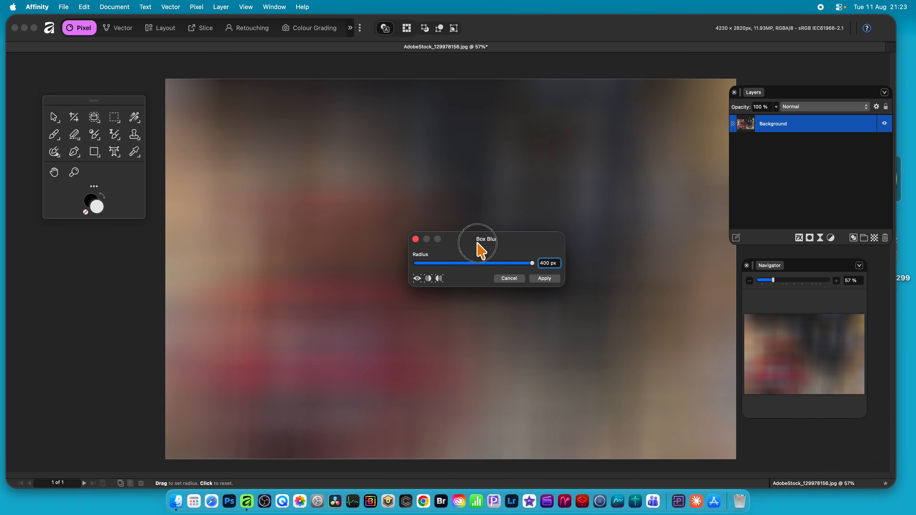
click(547, 280)
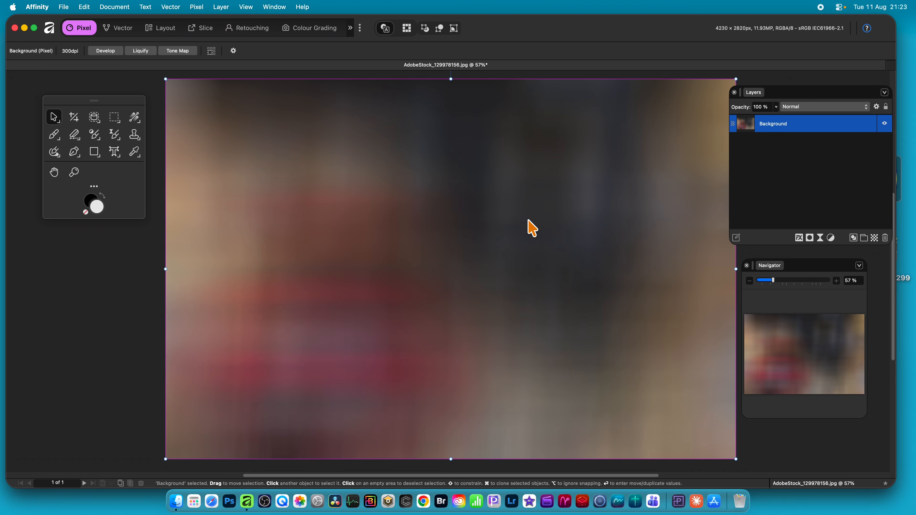
Step: Fade the Box Blur to 50% with the Darken blend mode, and undo the faded blur
click(198, 7)
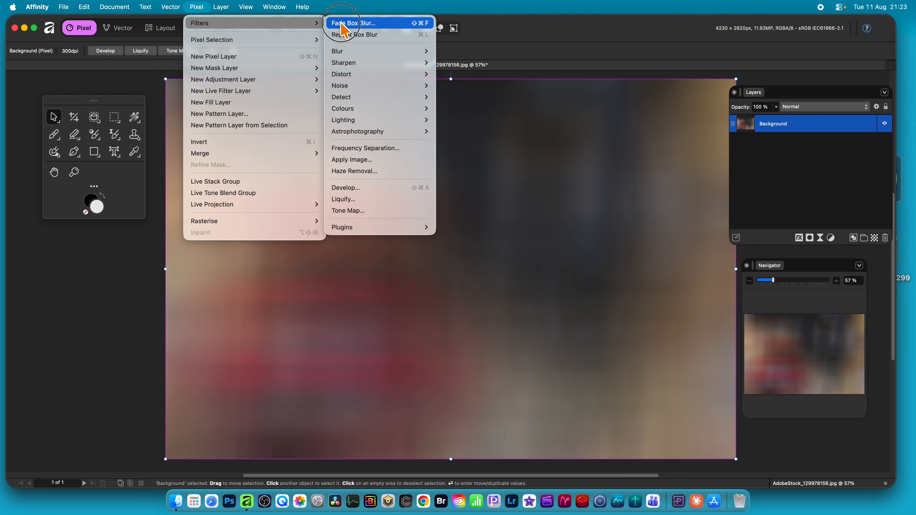
click(343, 25)
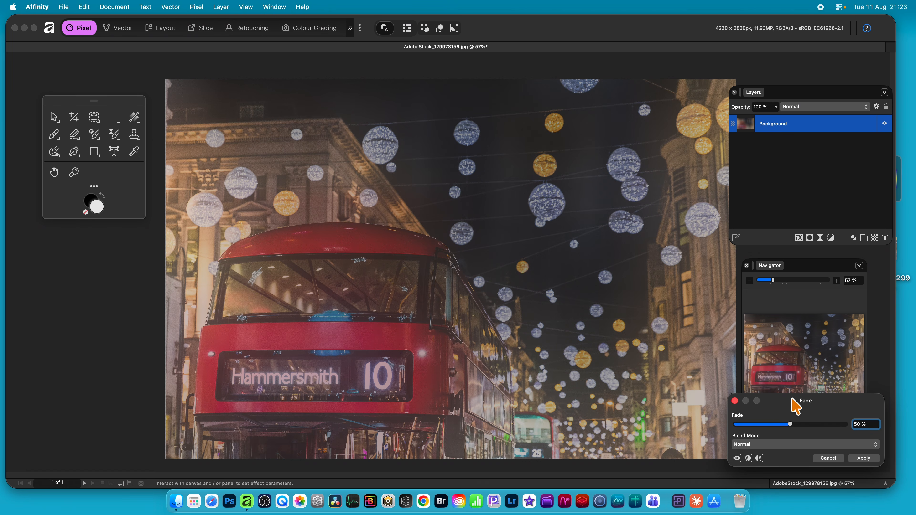
drag(797, 402, 399, 124)
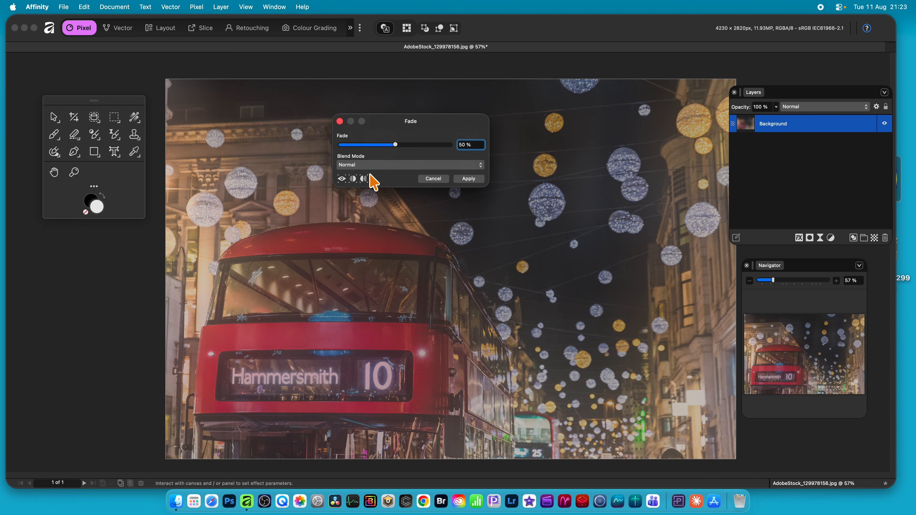
click(371, 165)
click(375, 179)
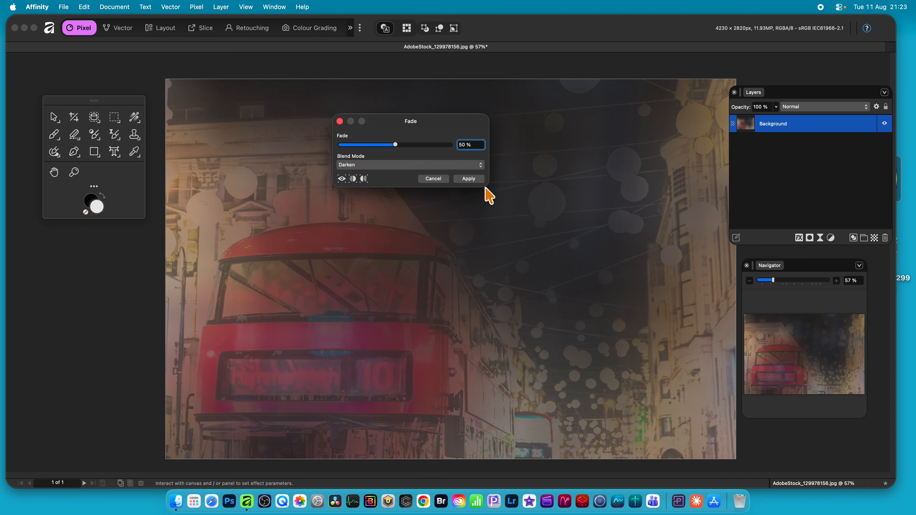
click(468, 178)
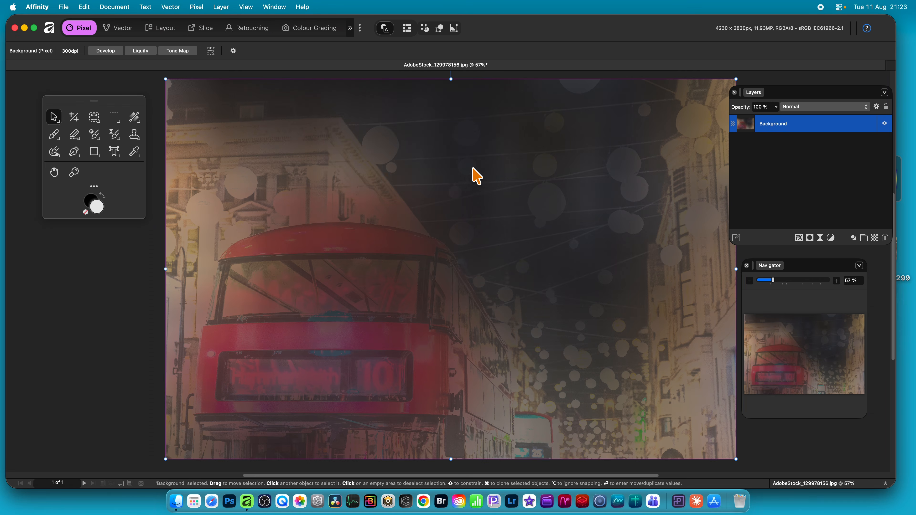
key(super+z)
Step: Repeat the last Box Blur on the Background layer without reopening its settings, and undo it
click(197, 7)
click(214, 25)
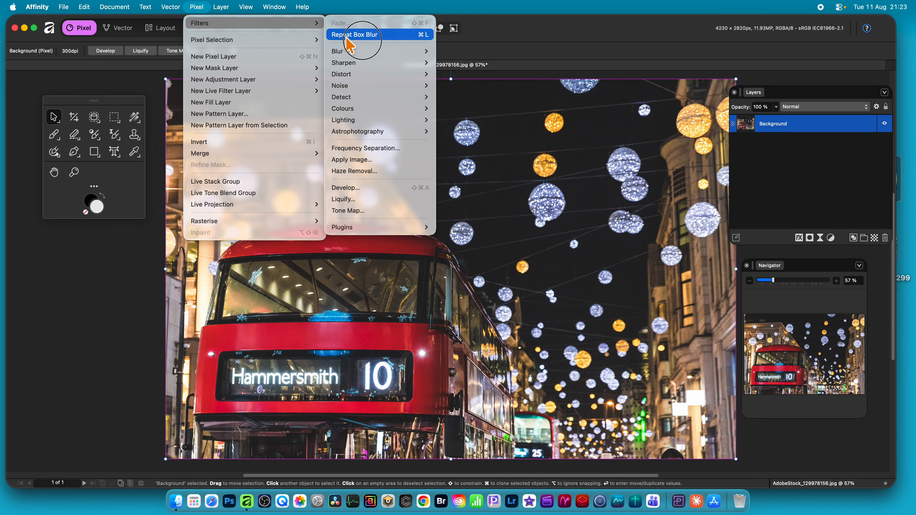
click(362, 38)
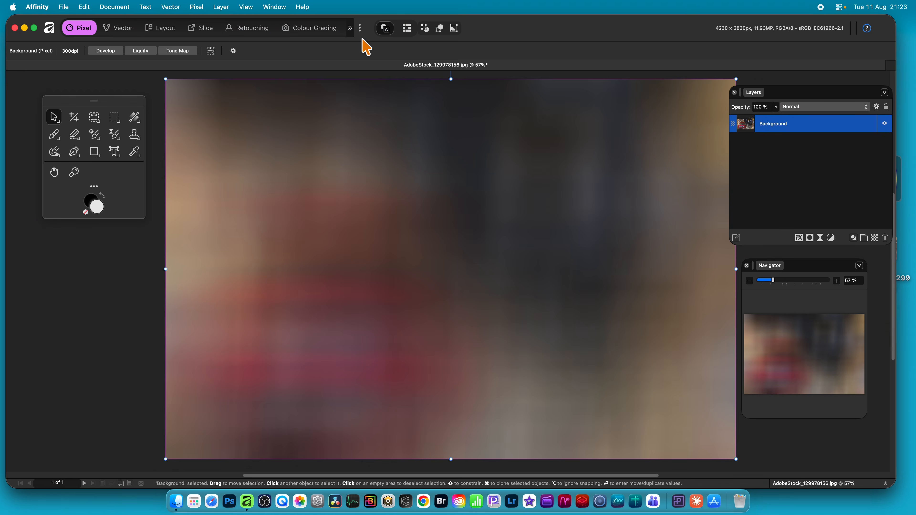
key(super+z)
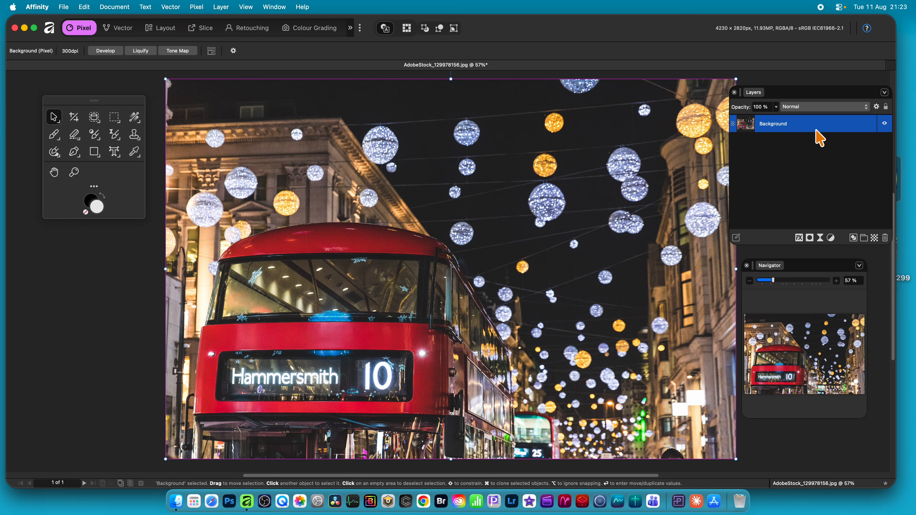
Step: Add a live Box Blur filter layer to the Background layer with a radius of 24.7 px
click(197, 7)
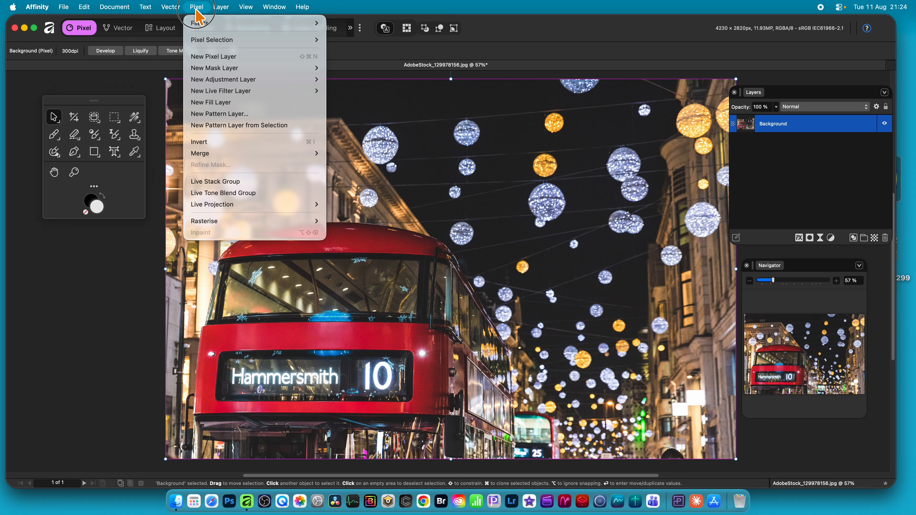
mouse_move(212, 91)
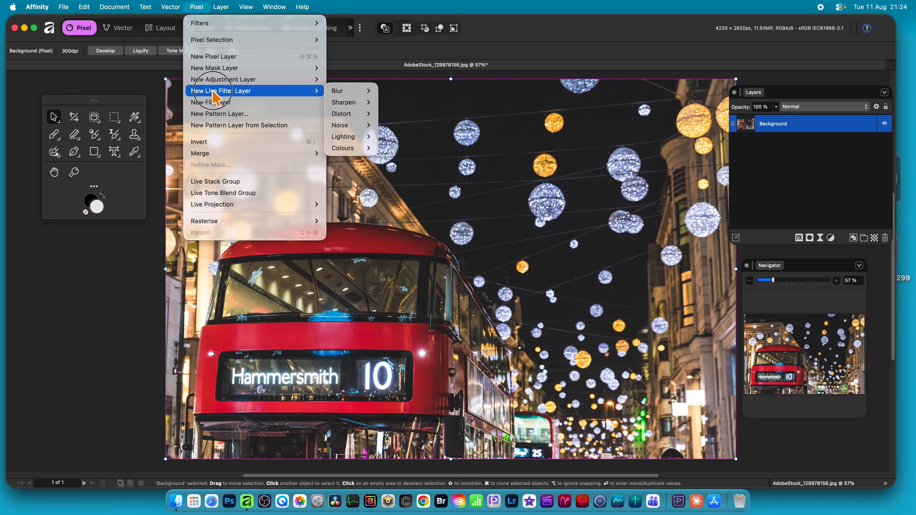
mouse_move(352, 92)
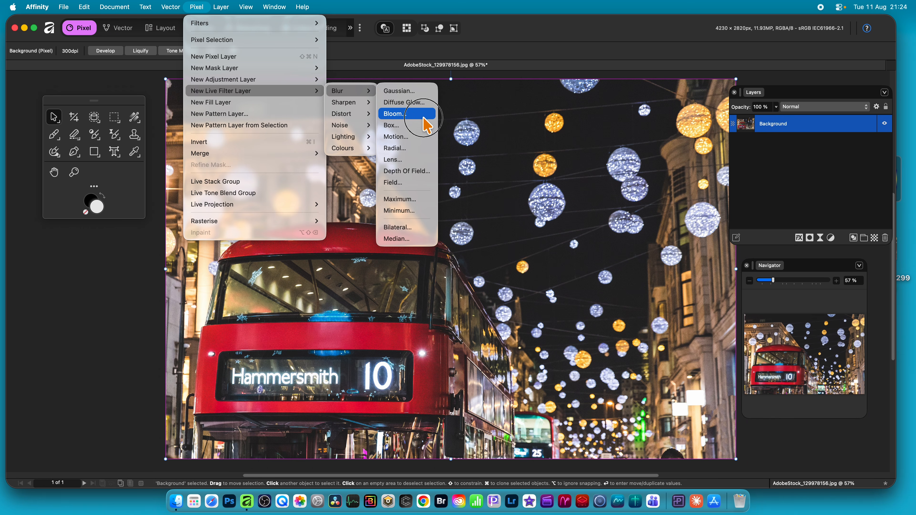
click(422, 127)
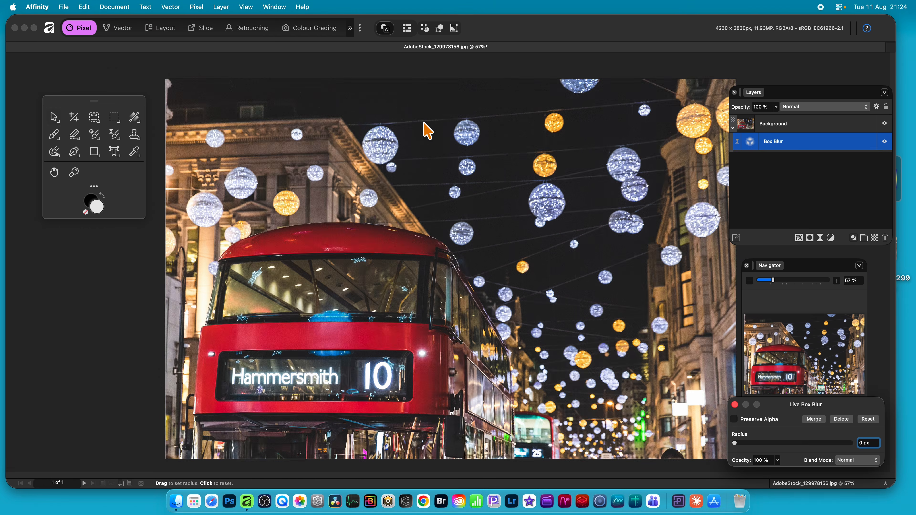
drag(796, 406, 383, 156)
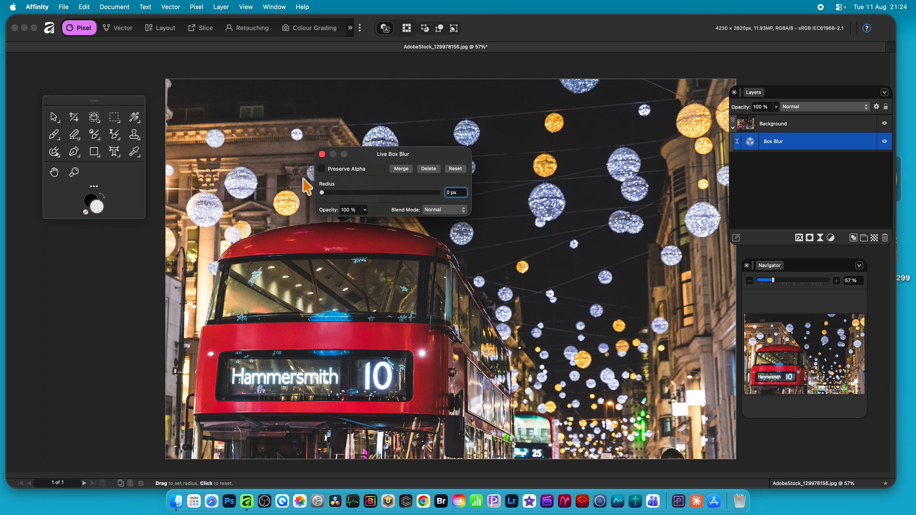
drag(343, 197, 337, 216)
Step: Set the live Box Blur to 54% opacity with Multiply blending, and turn Preserve Alpha off
click(365, 210)
click(443, 209)
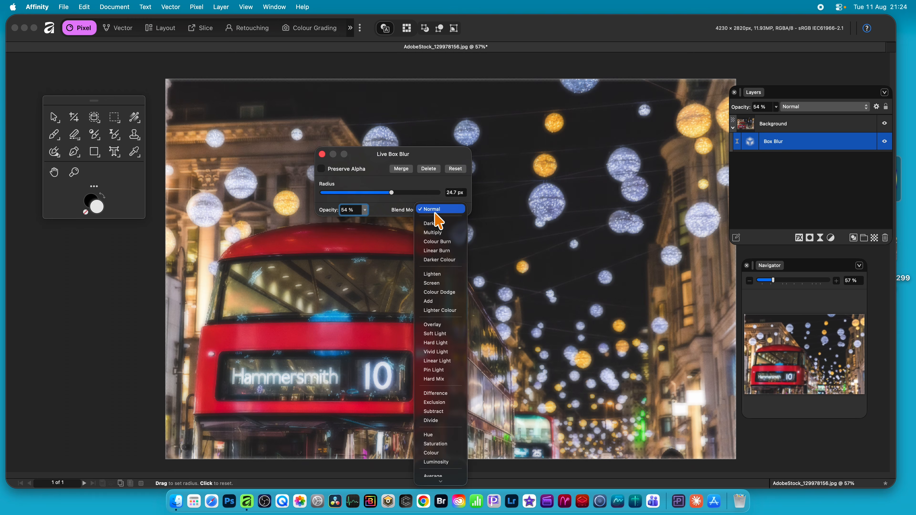
click(438, 240)
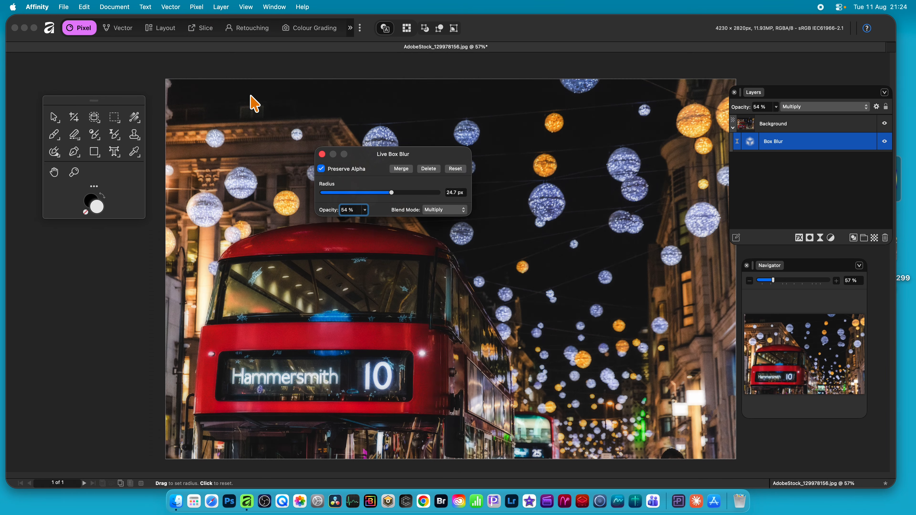
click(321, 166)
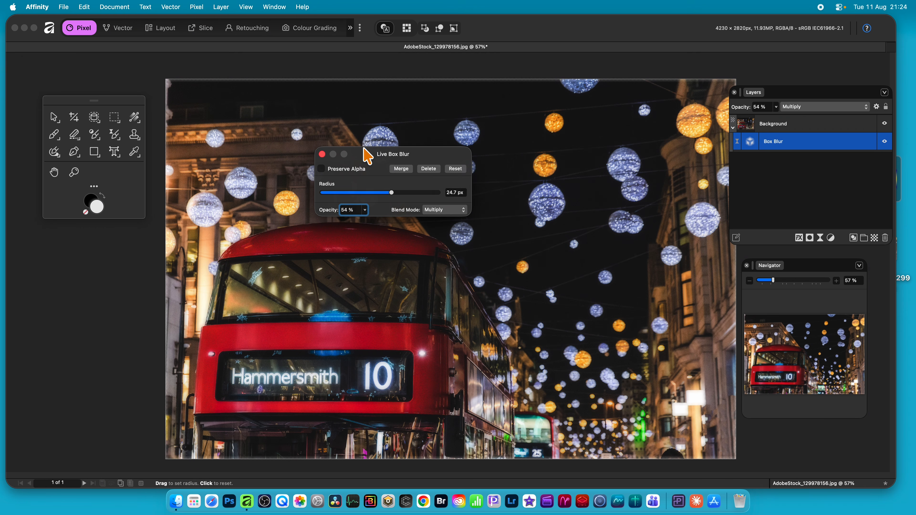
click(322, 154)
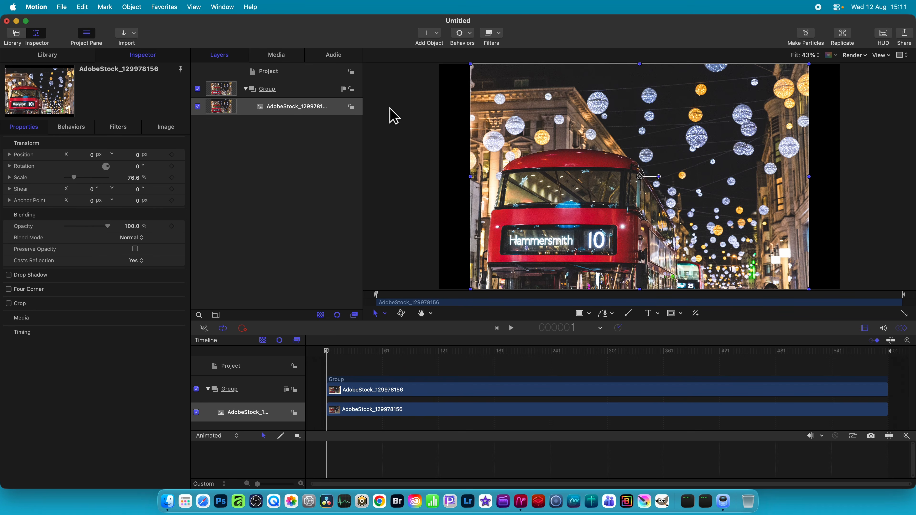
Step: Apply the Circle Blur filter to the bus photo with Center X 47 px, Amount 78, Radius 1729 and Mix 58.29%
click(51, 56)
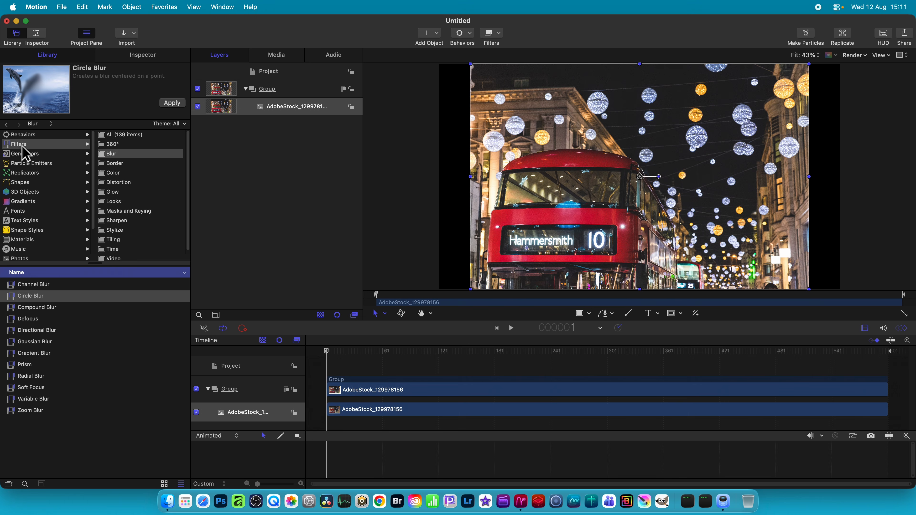
click(138, 155)
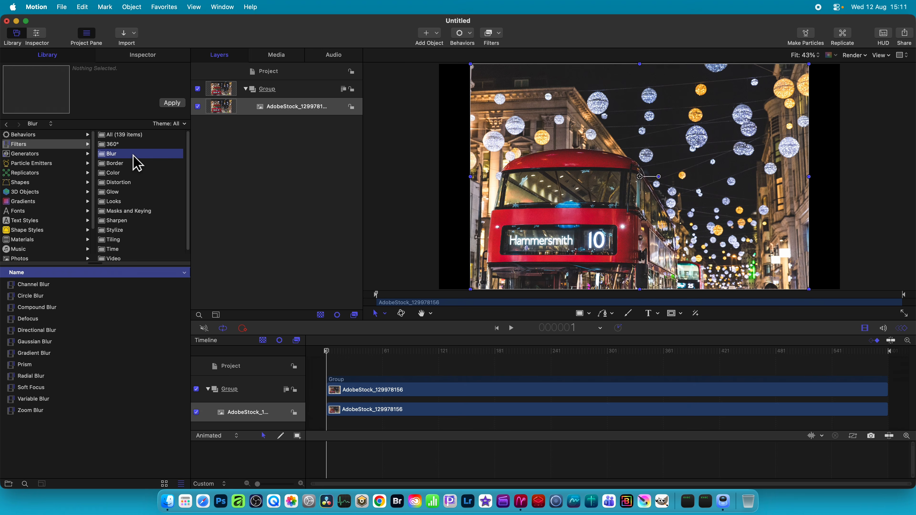
click(37, 297)
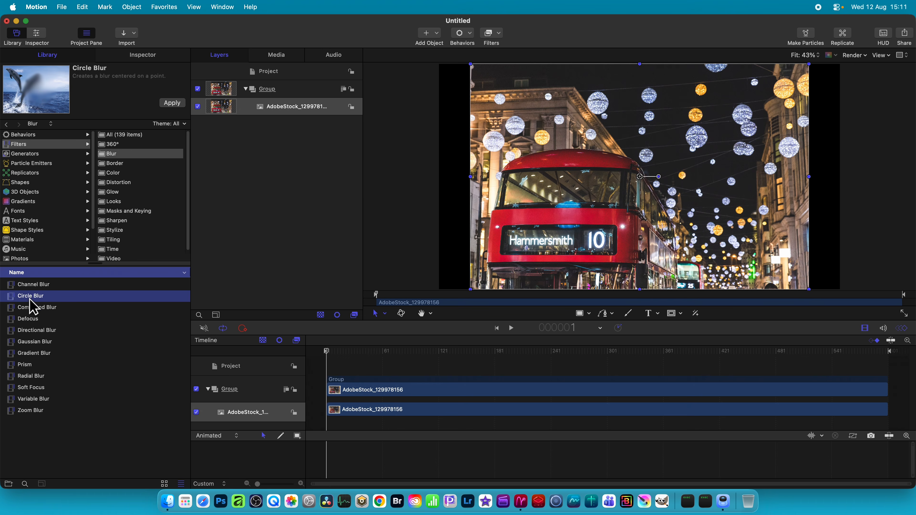
drag(35, 299, 590, 178)
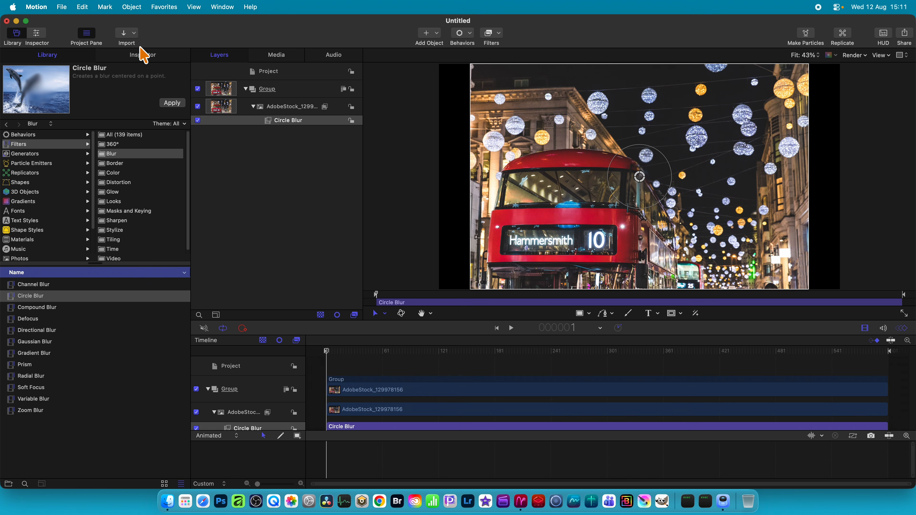
click(143, 55)
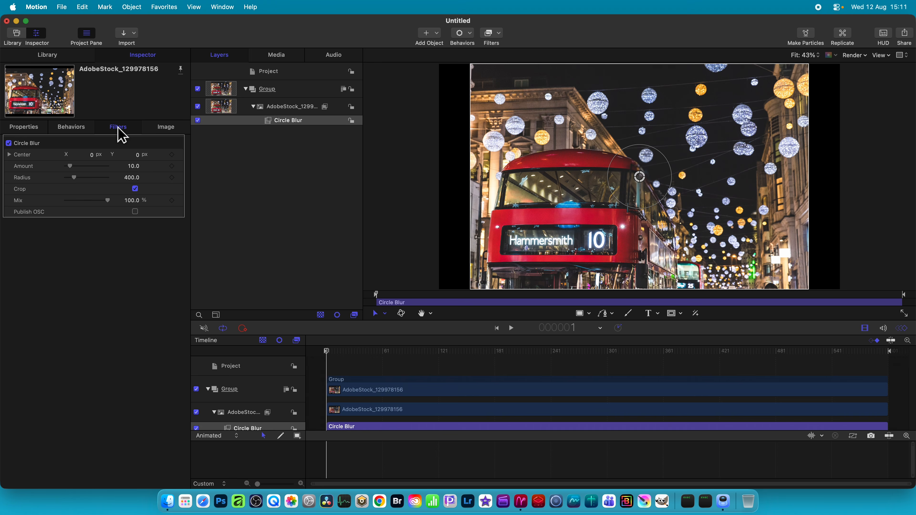
drag(90, 156, 88, 205)
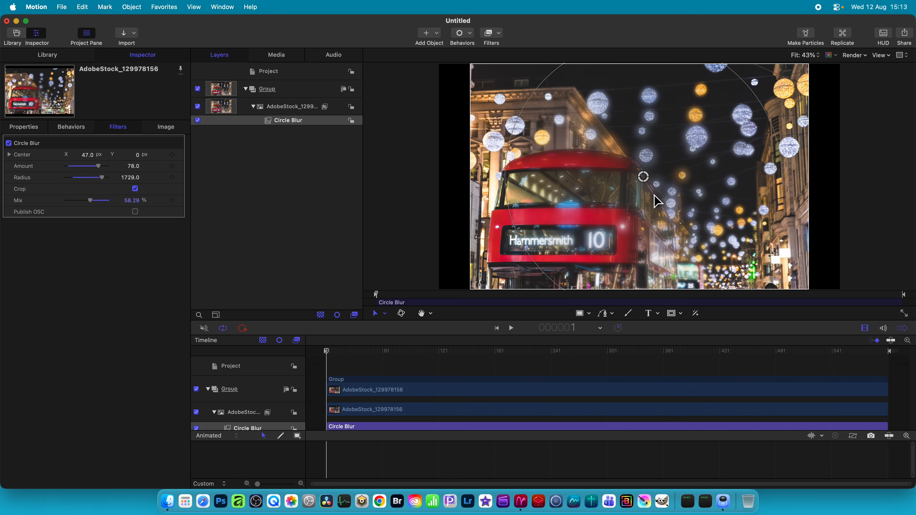
Step: Open the Save Current Frame export options and examine the available image formats in its settings
click(59, 7)
mouse_move(165, 177)
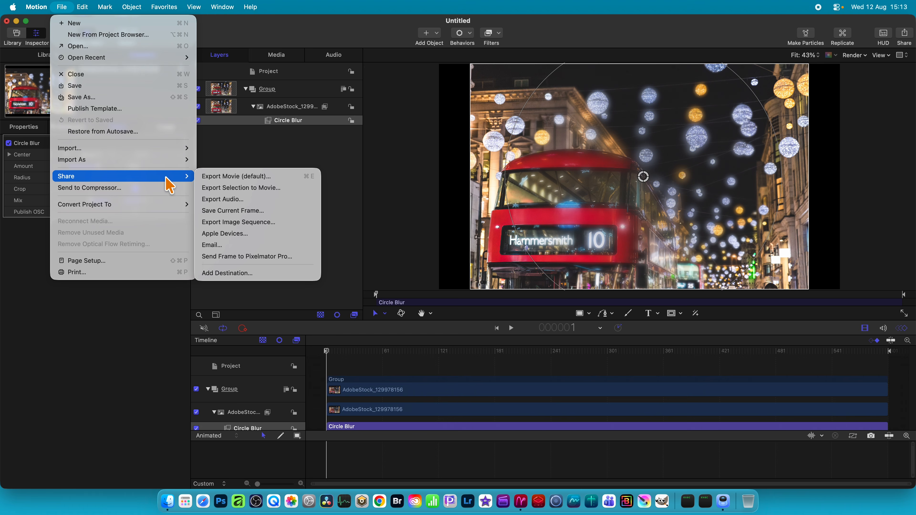
click(268, 215)
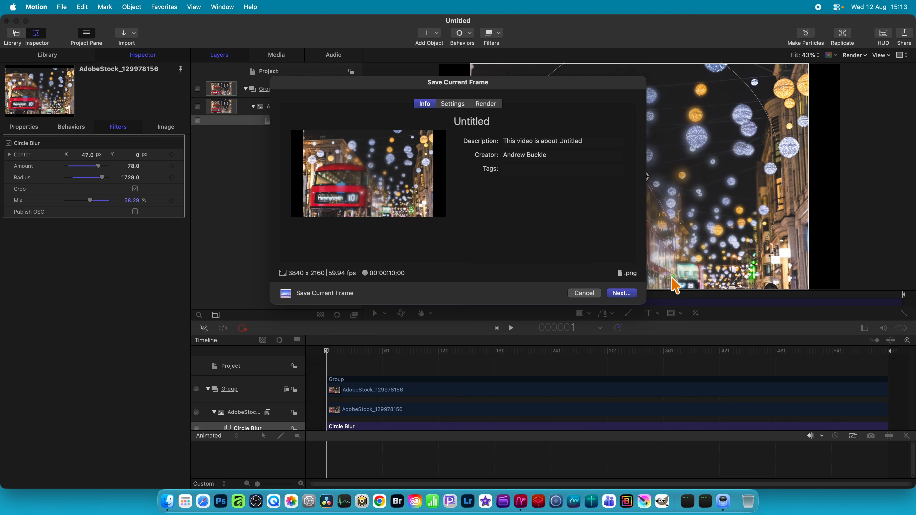
click(465, 105)
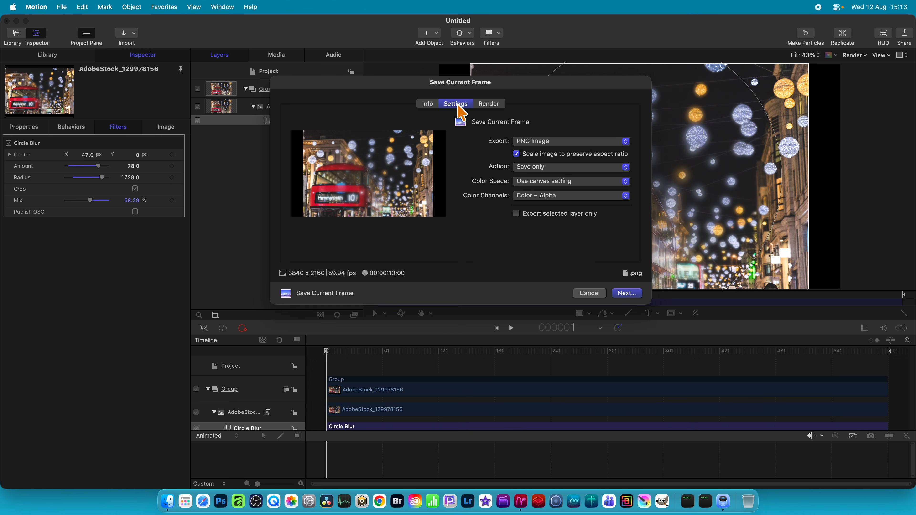
click(551, 142)
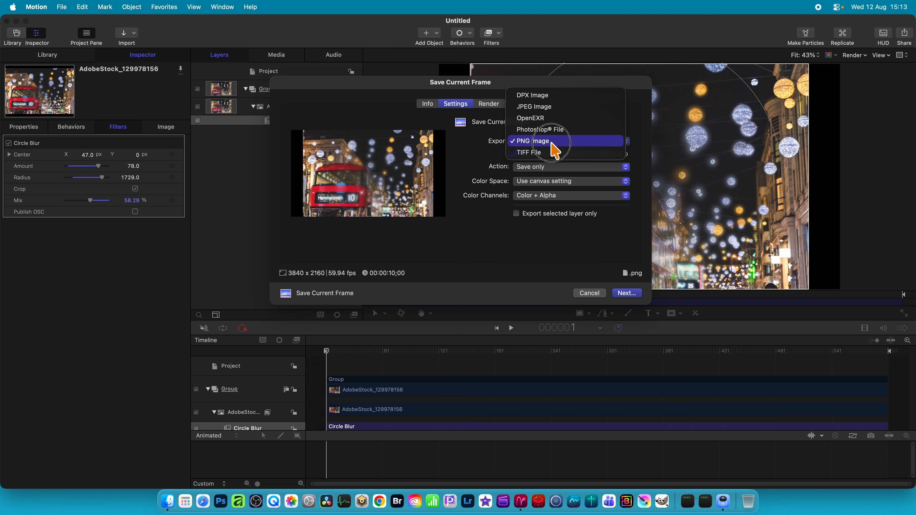
click(490, 157)
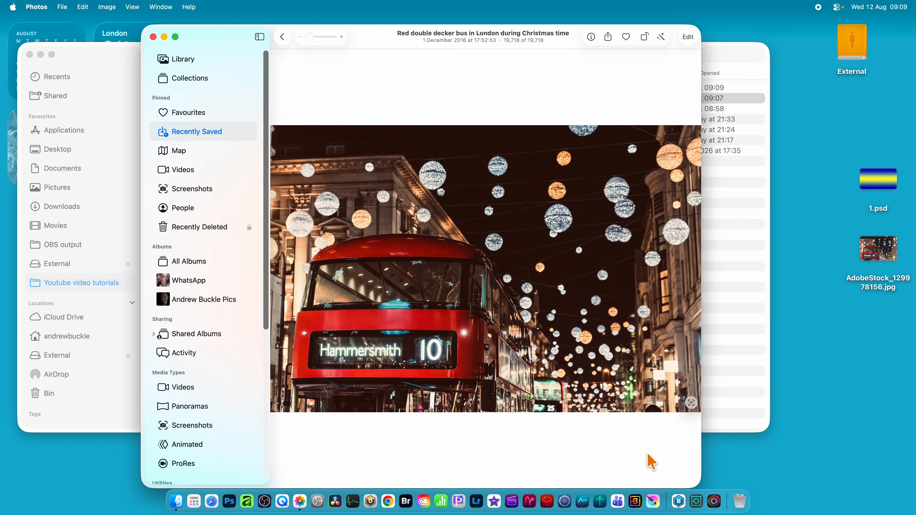
Step: Open the bus photo for editing in Photos, adjust its Colour, and convert it to Black & White
click(687, 34)
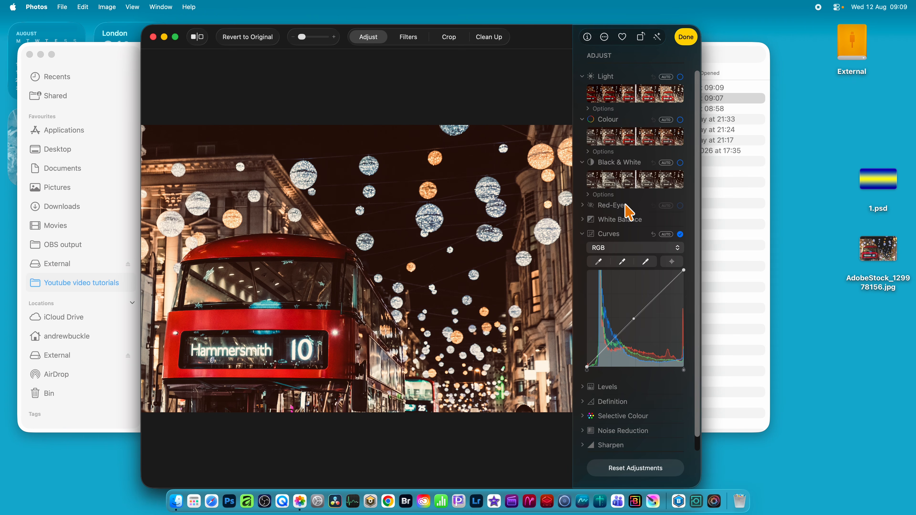
click(625, 137)
click(631, 179)
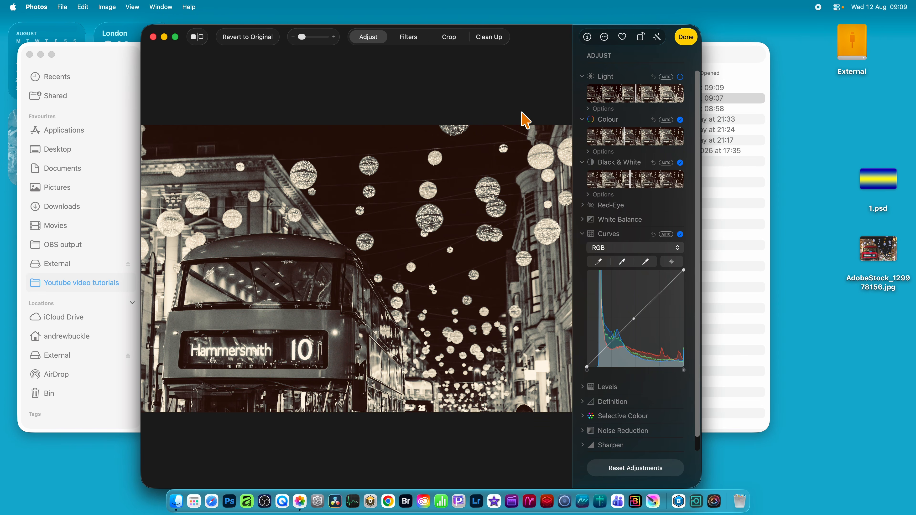
Step: Try the Vivid Warm filter on the bus photo and settle on Vivid Cool at 100
click(409, 39)
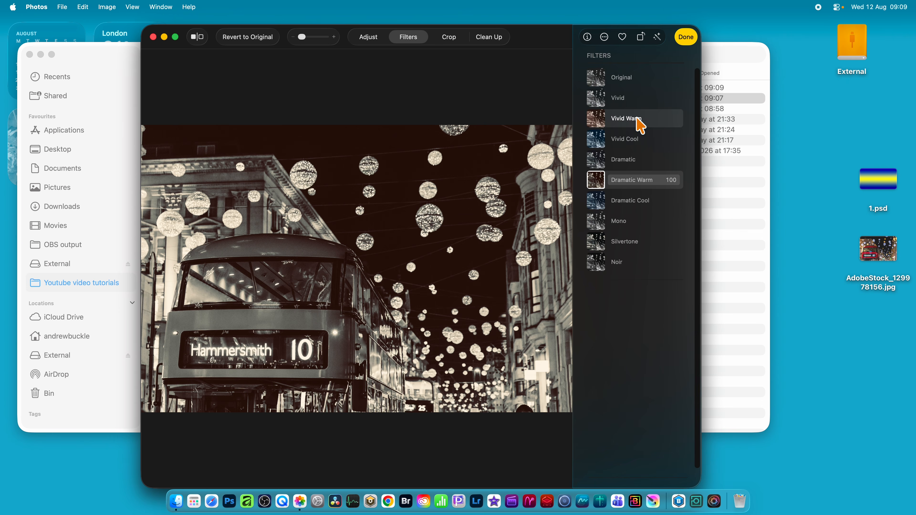
click(638, 122)
click(628, 143)
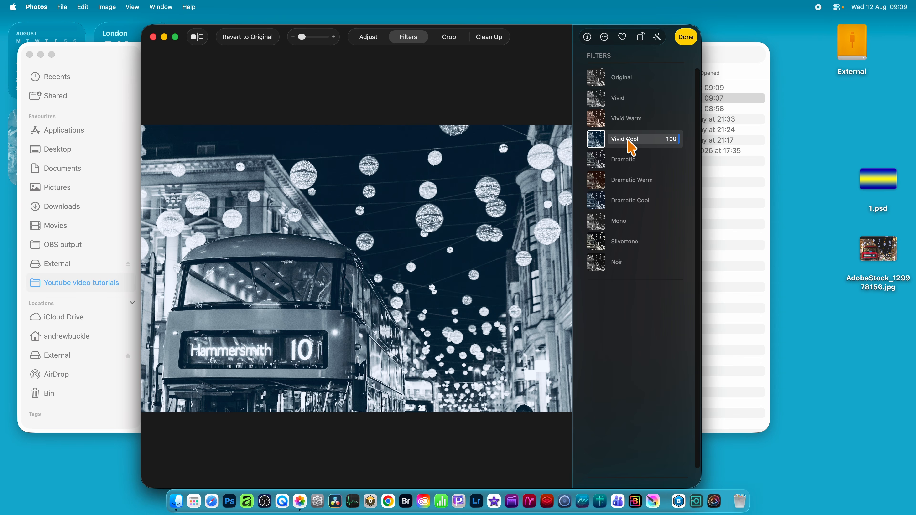
Step: Send the photo to the Boris FX Optics extension, add the S_EmbossGlass filter, and apply the result
click(606, 38)
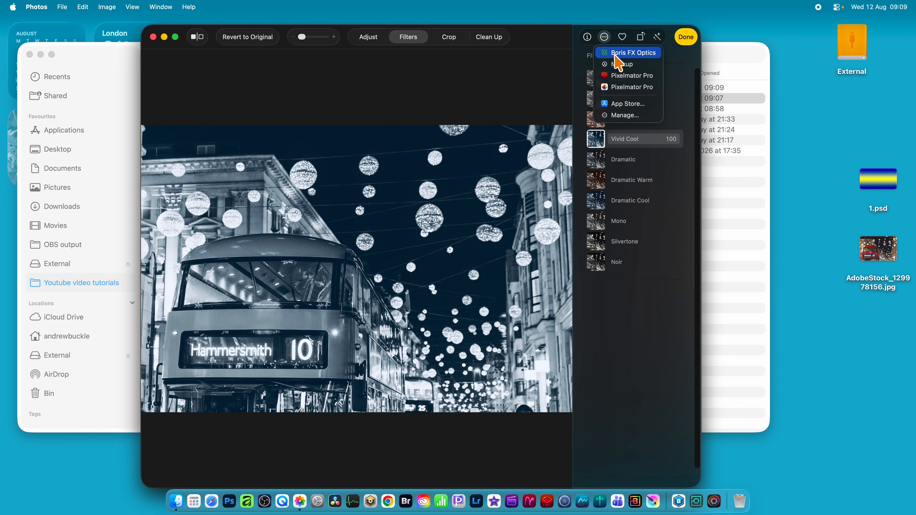
click(613, 53)
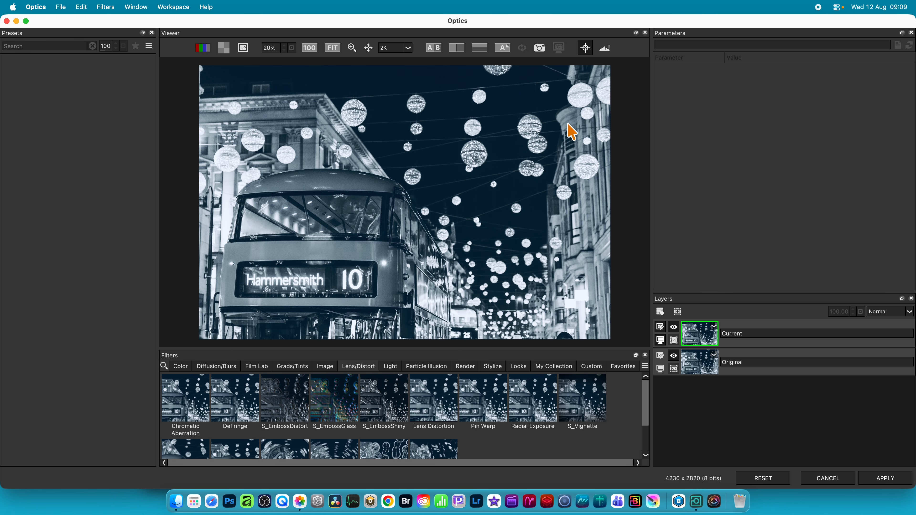
click(355, 402)
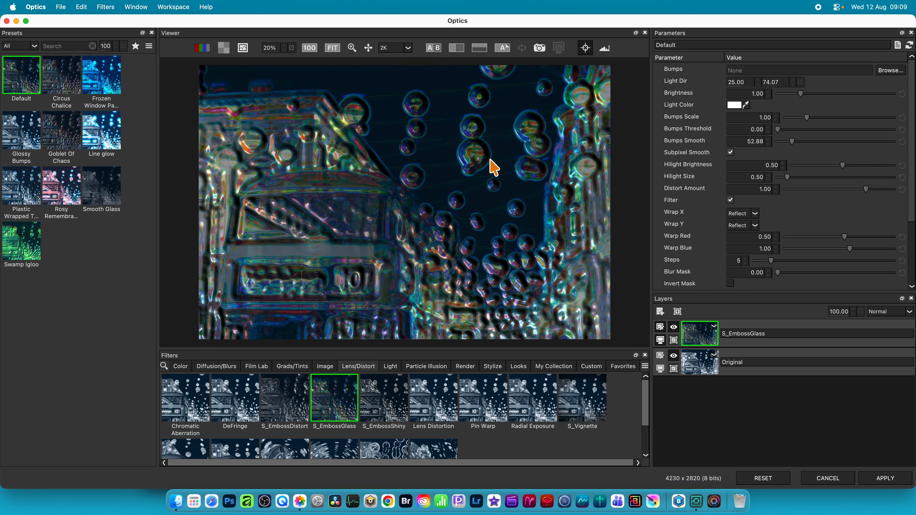
click(878, 480)
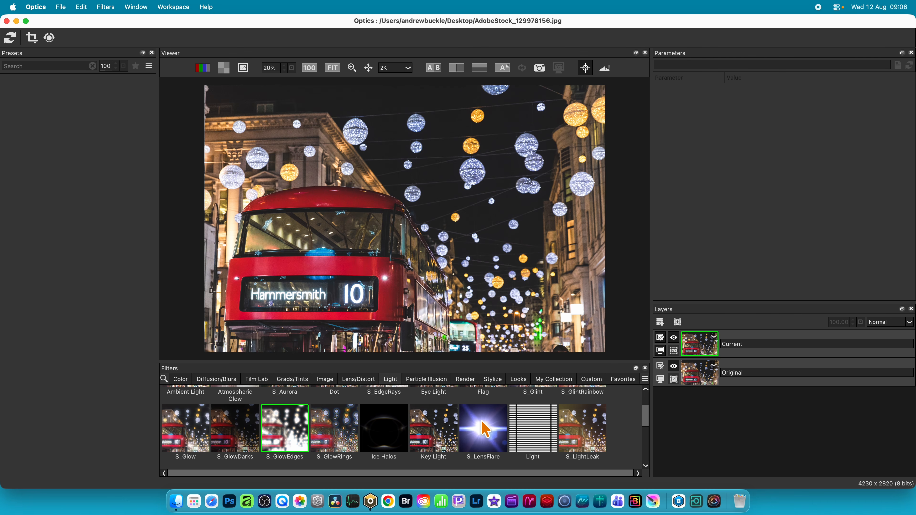
Step: Switch to standalone Boris FX Optics and add the S_LensFlare filter to the bus photo using the Cooke S2 Anamorphic 50mm preset
click(483, 430)
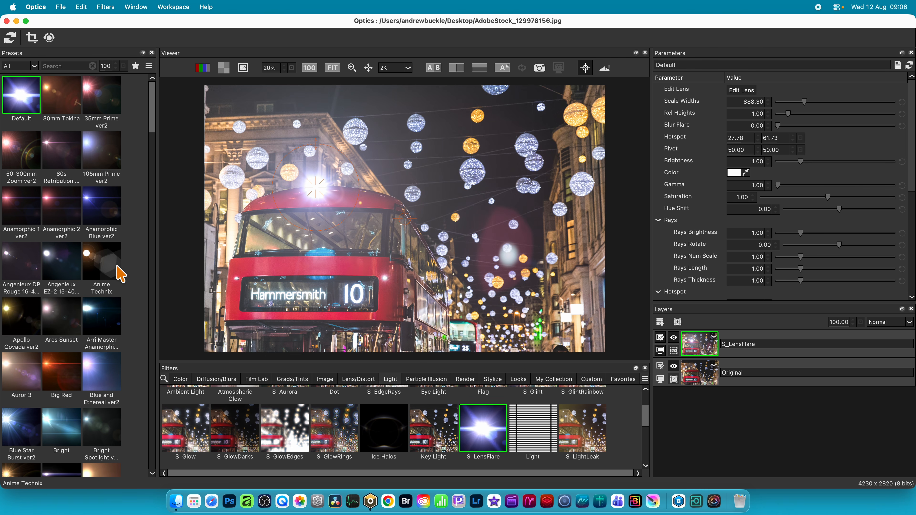
scroll(110, 276, down, 10)
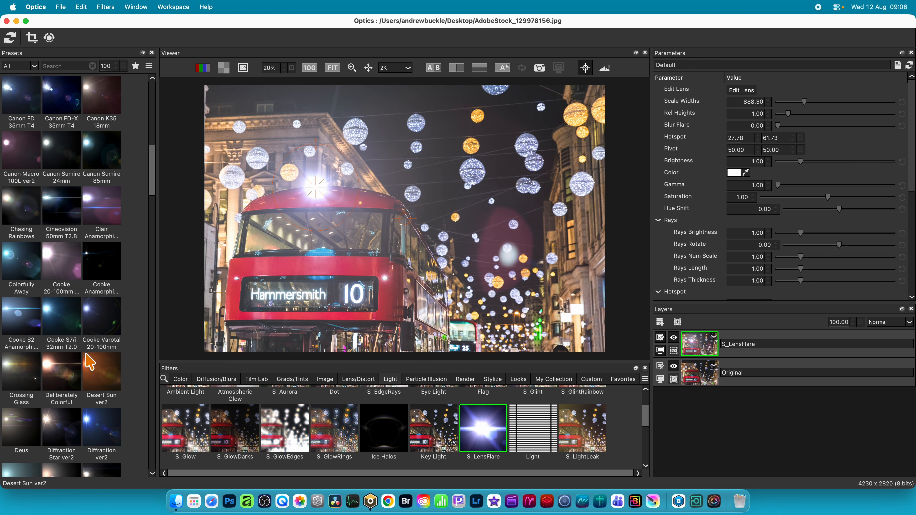
click(108, 371)
click(29, 312)
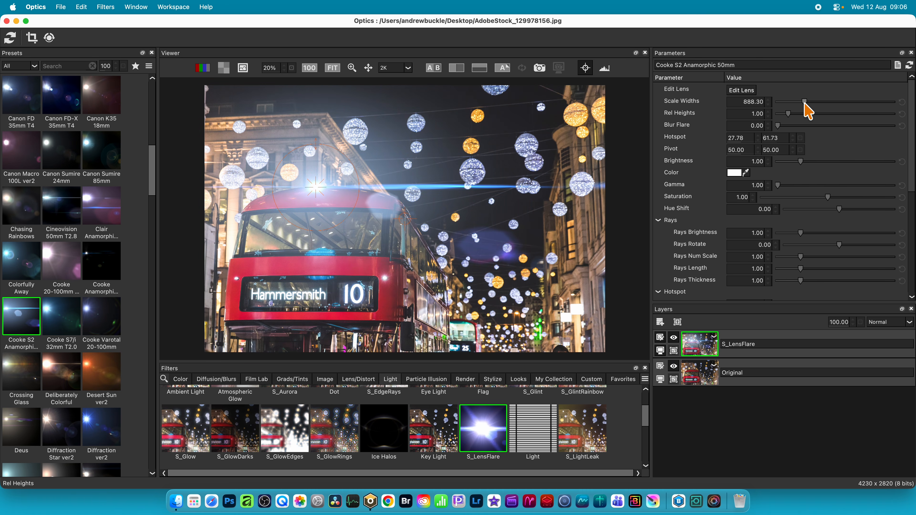
Step: Set the lens flare's Scale Widths to 1260.54 and blend the S_LensFlare layer with Multiply
drag(805, 105, 816, 105)
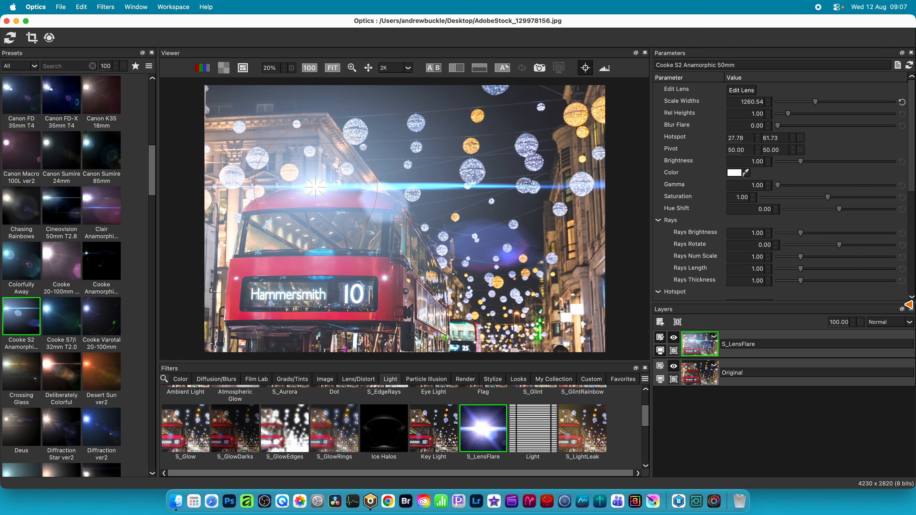
click(884, 325)
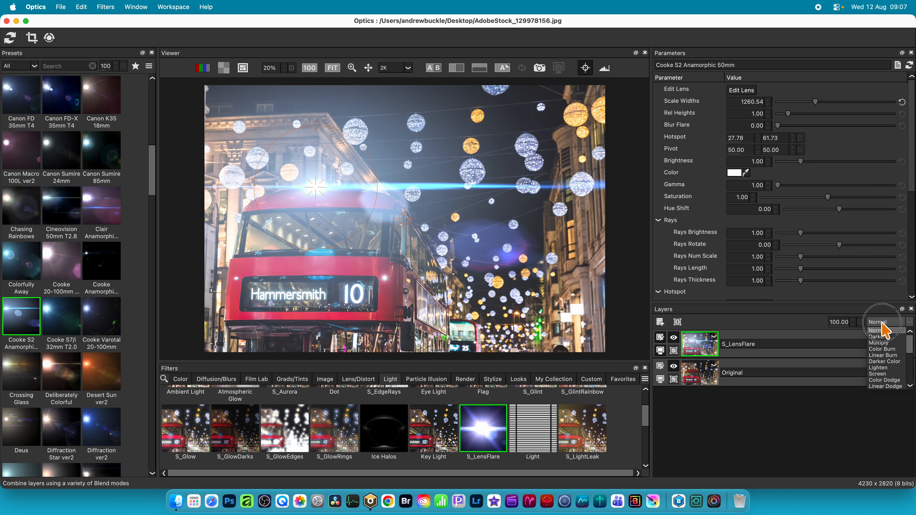
click(882, 343)
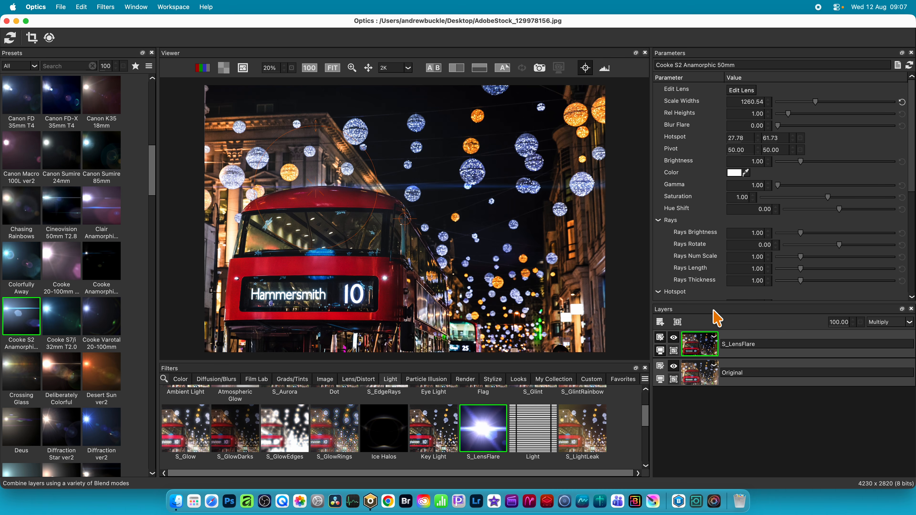
Step: Add a new layer above the lens flare and apply the S_WarpPuff distortion filter to it
click(661, 322)
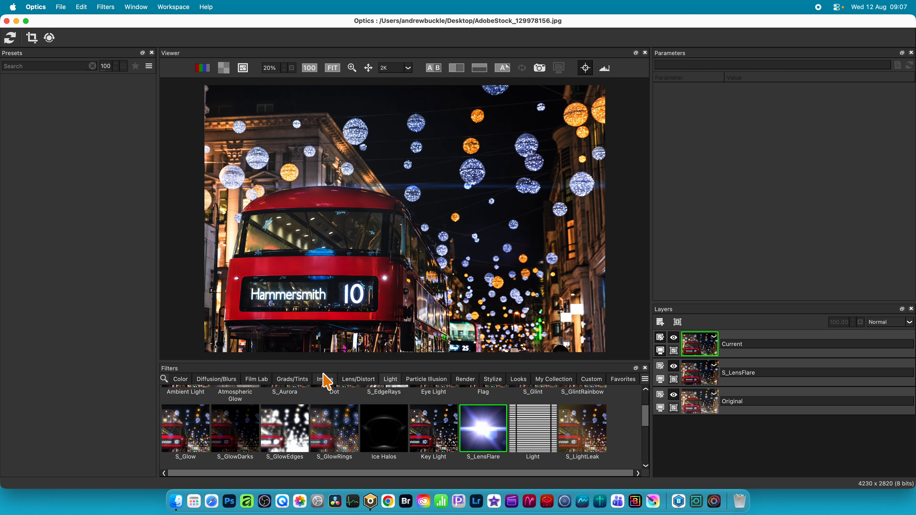
click(371, 380)
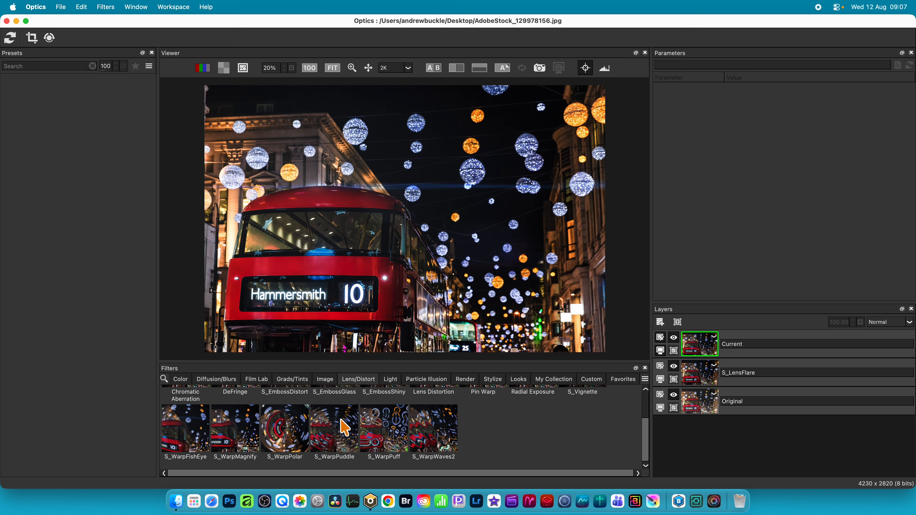
click(394, 436)
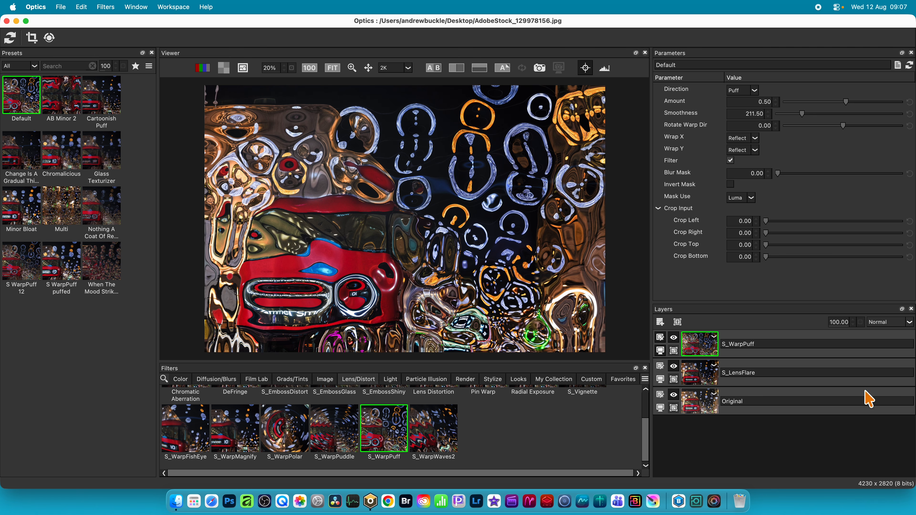
Step: Try Multiply blending on the S_WarpPuff layer and set its blend mode to Lighten
click(889, 324)
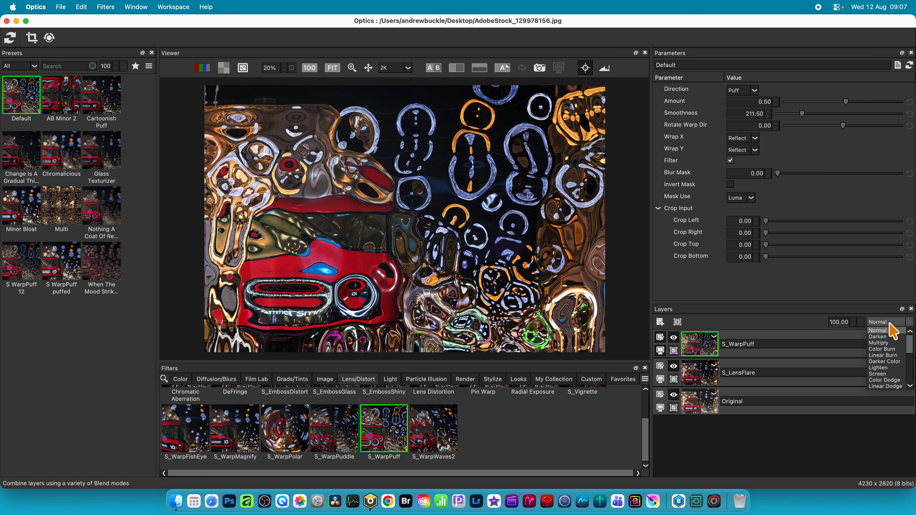
click(891, 342)
click(881, 322)
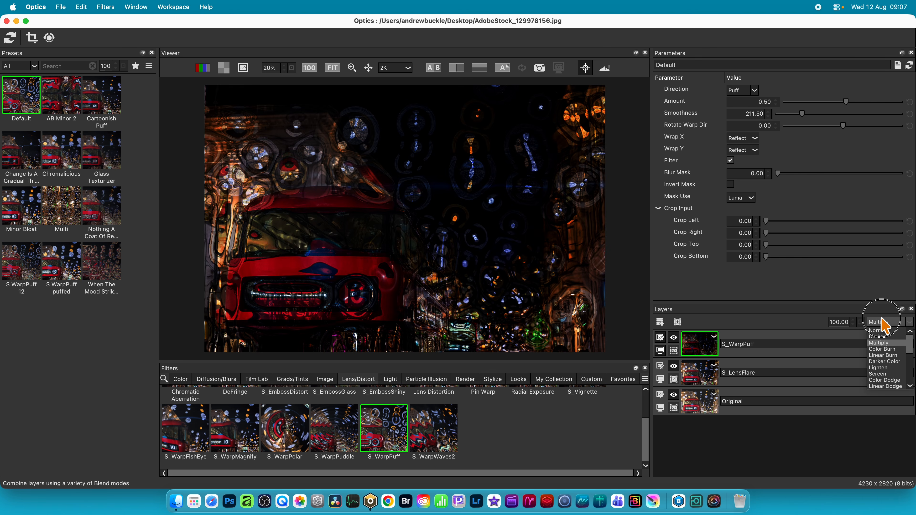
click(880, 368)
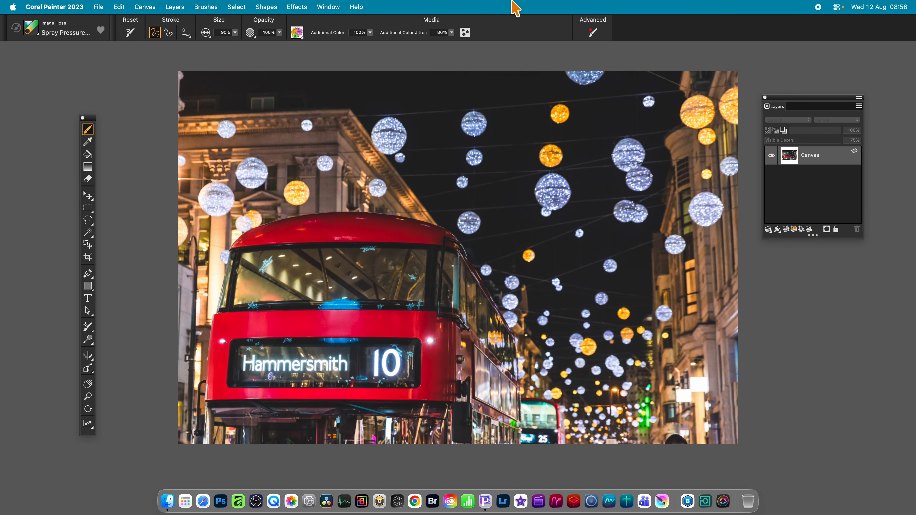
Step: Switch to Corel Painter and apply a Motion Blur to the canvas with Radius 46.5, Angle 73° and Thinness 38%
click(303, 7)
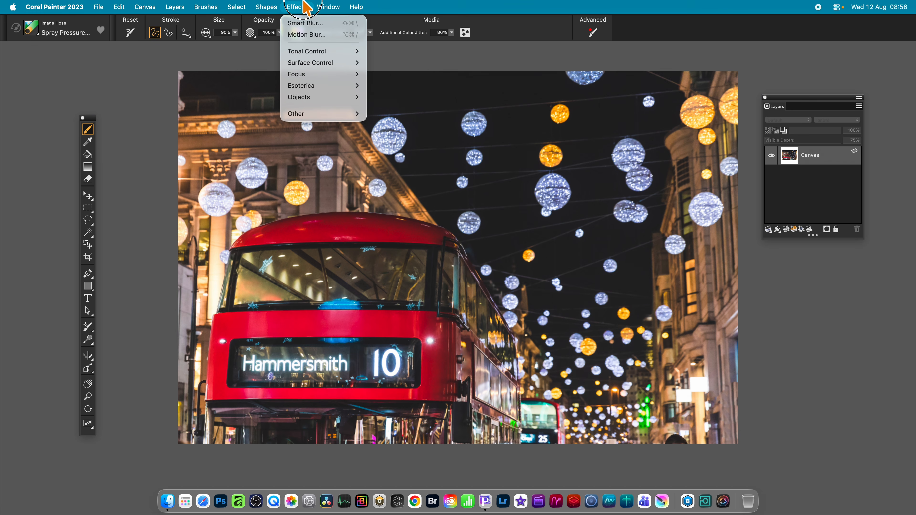
mouse_move(325, 74)
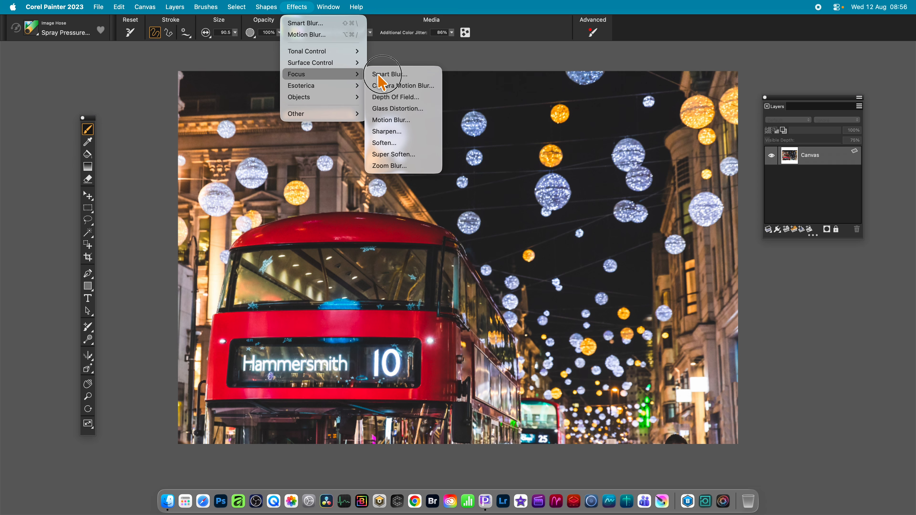
click(402, 121)
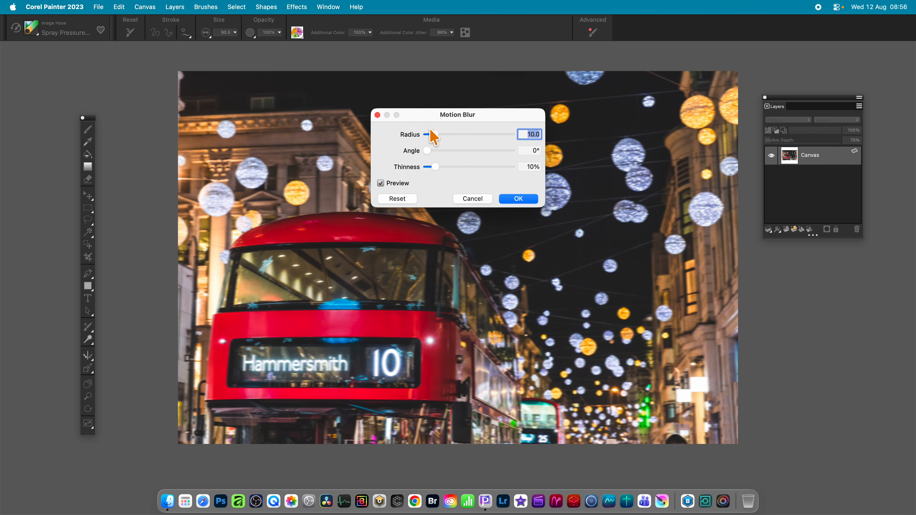
mouse_move(452, 137)
mouse_down()
mouse_move(466, 135)
mouse_move(460, 151)
mouse_up()
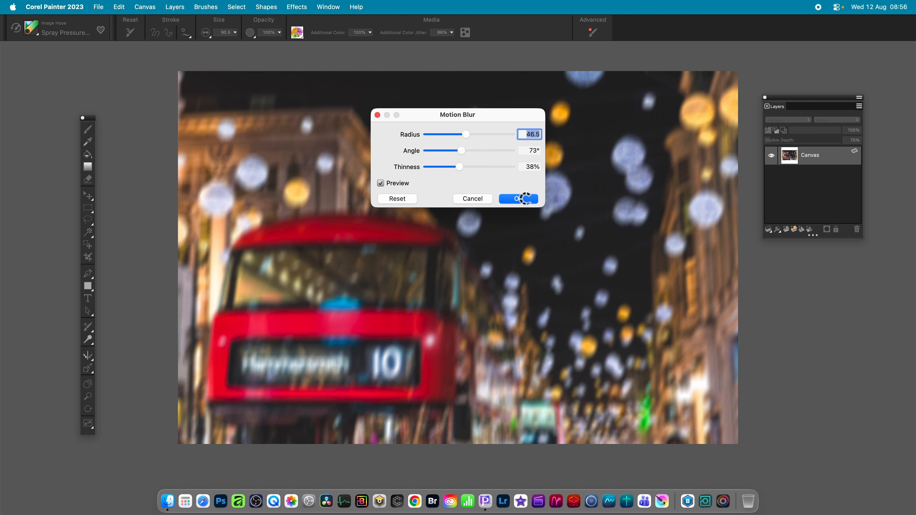
Step: Apply Motion Blur to the canvas a second time with Radius 46.5, Angle 73° and Thinness 38%
click(526, 199)
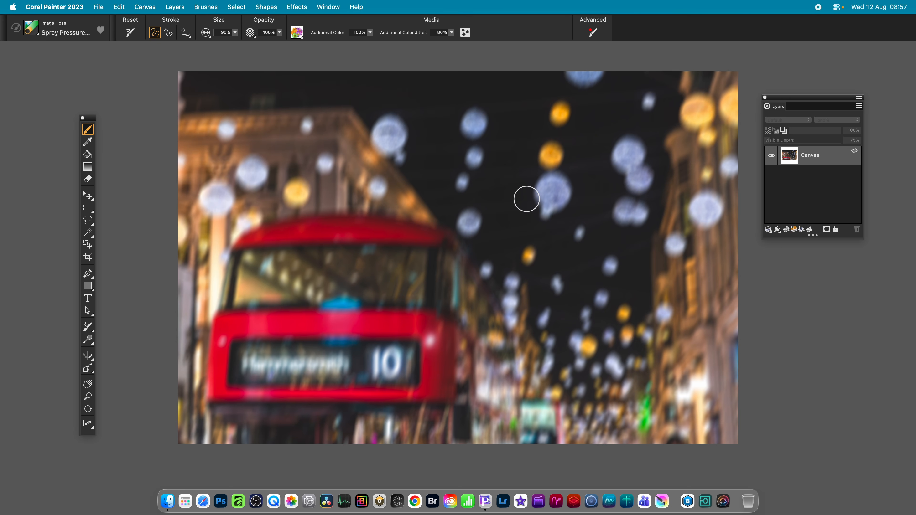
click(295, 6)
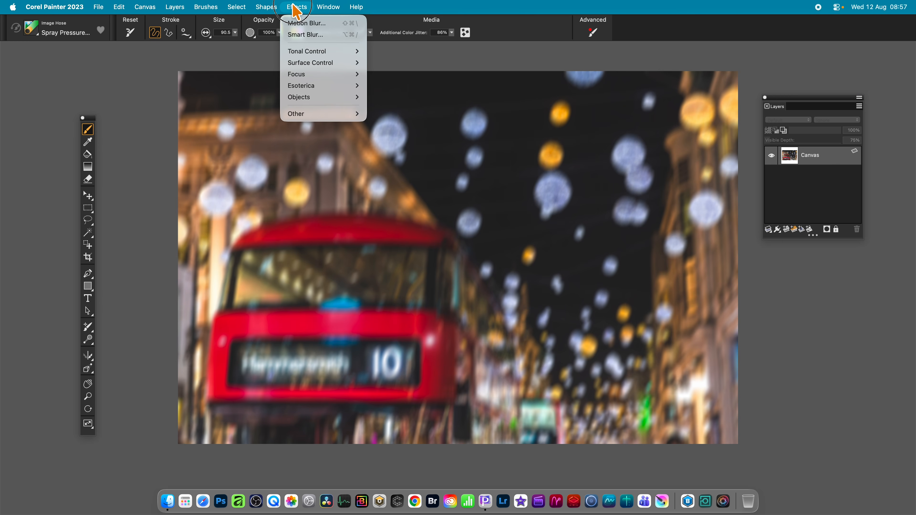
click(301, 23)
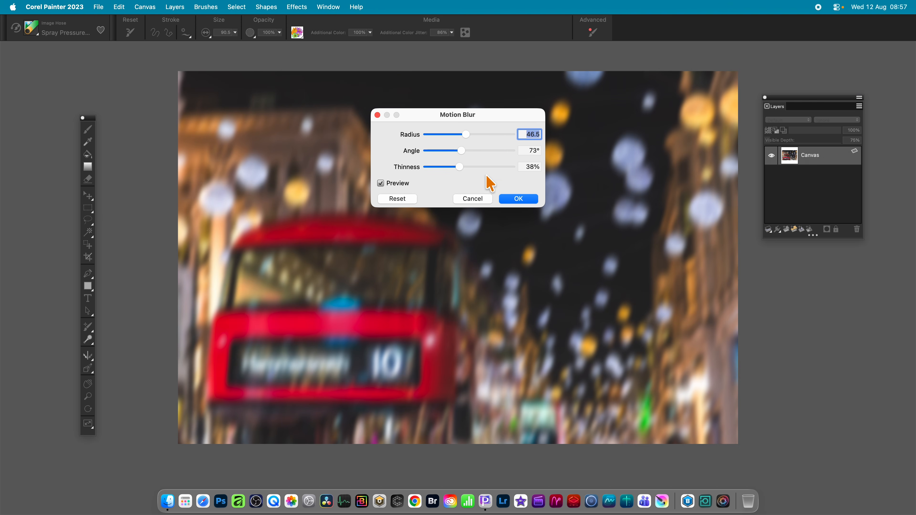
click(519, 202)
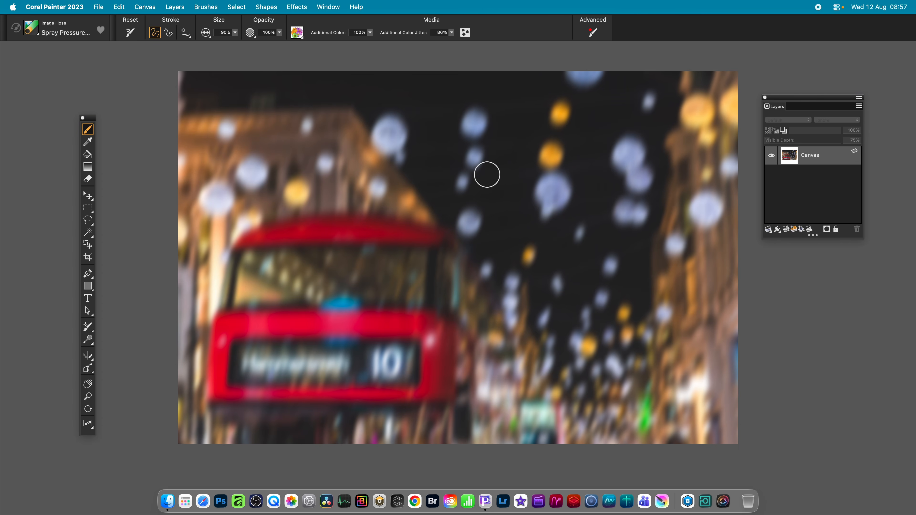
Step: Fade the second Motion Blur on the canvas using a reduced undo amount
click(122, 6)
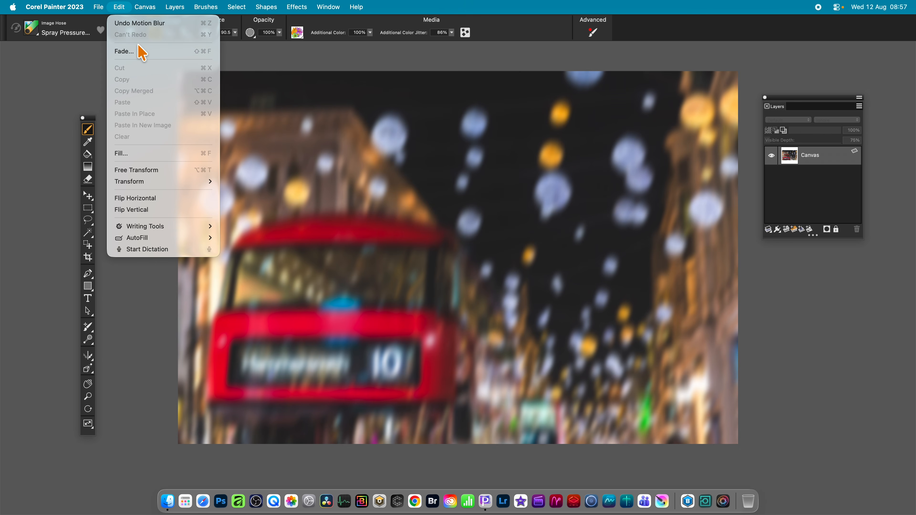
click(141, 52)
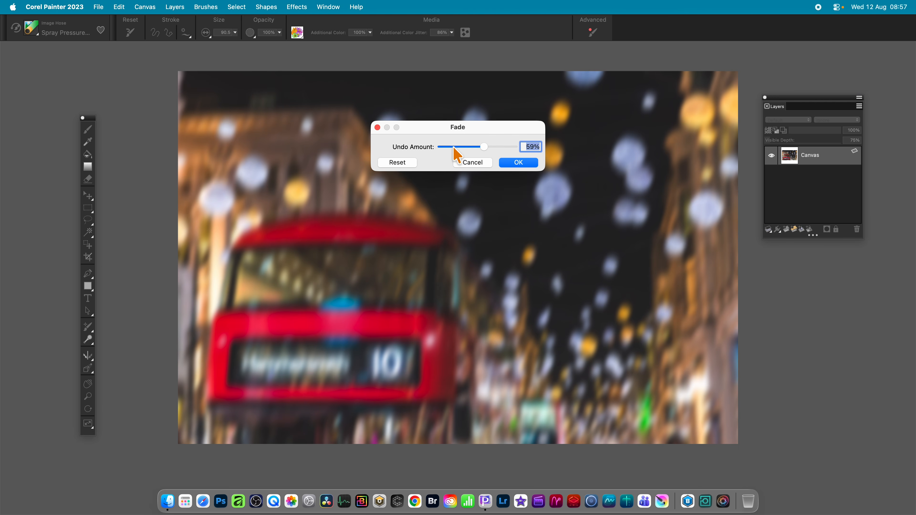
click(462, 147)
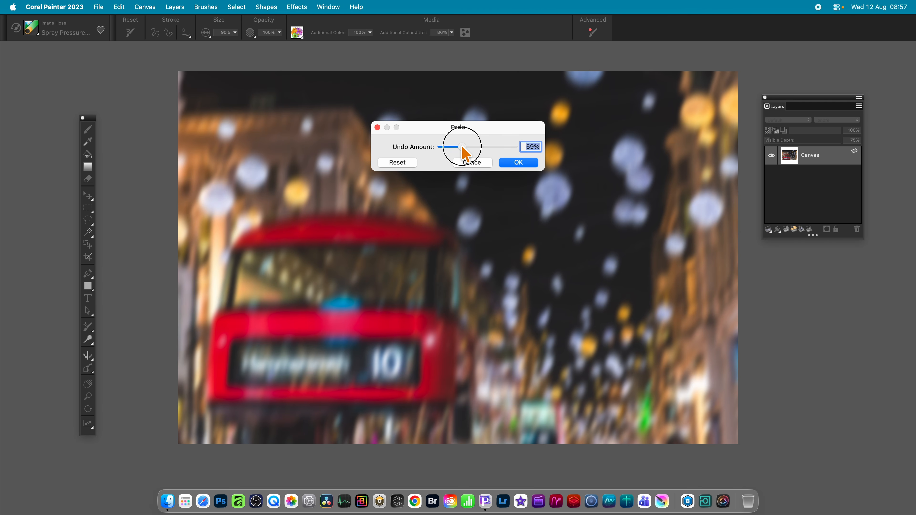
click(518, 163)
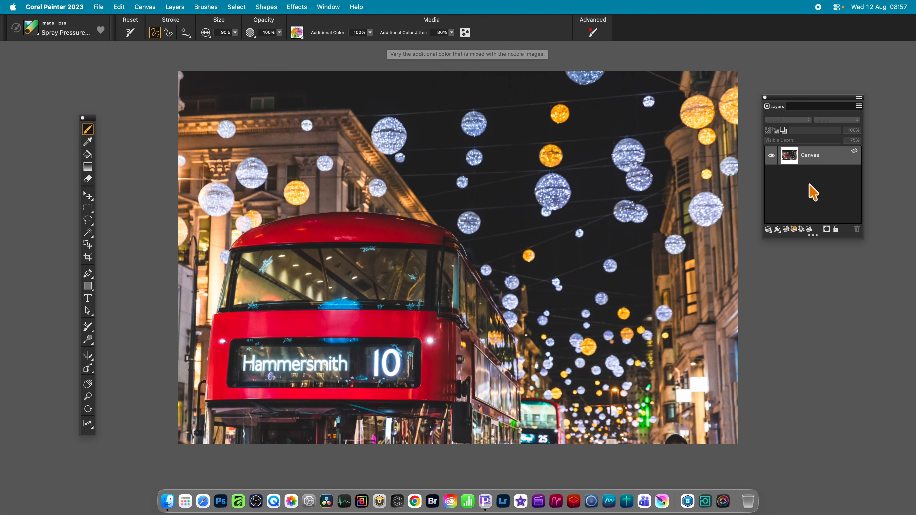
Step: Duplicate the canvas as a layer and apply Motion Blur to the duplicate with Radius 46.5, Angle 73° and Thinness 38%
right_click(814, 155)
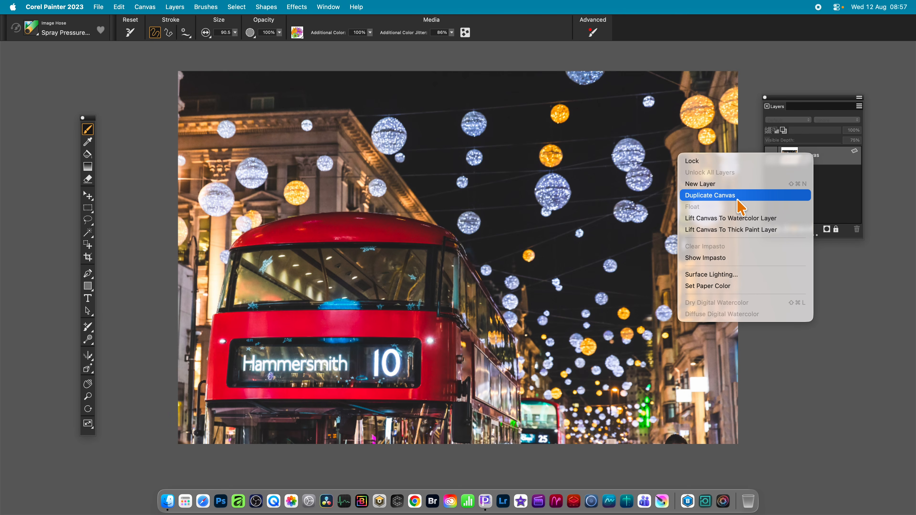
click(739, 206)
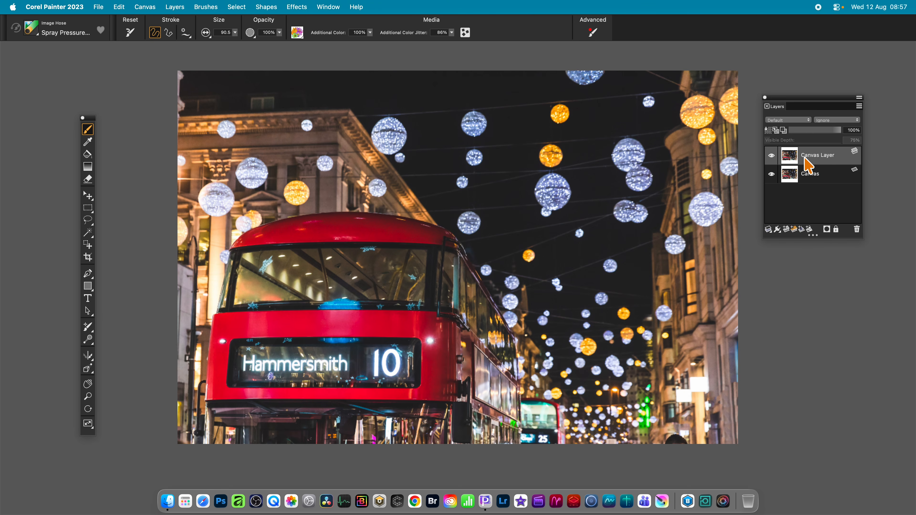
click(299, 8)
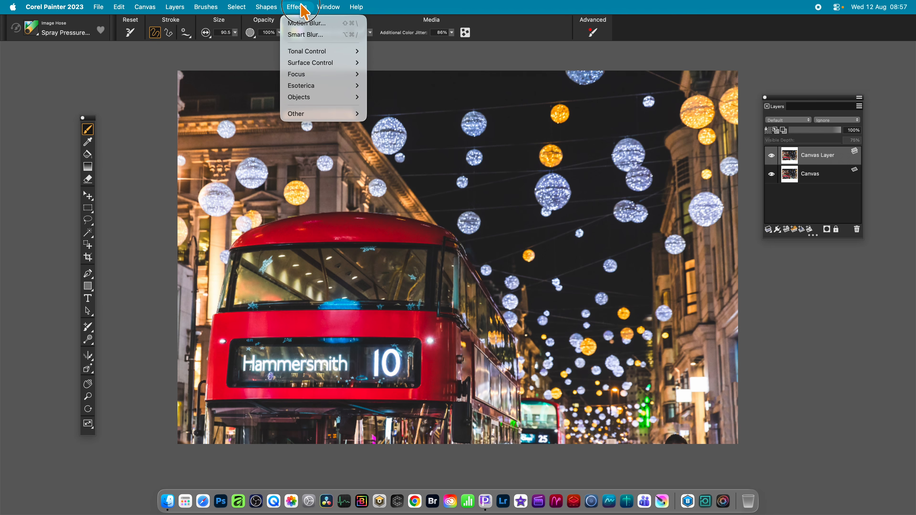
click(302, 24)
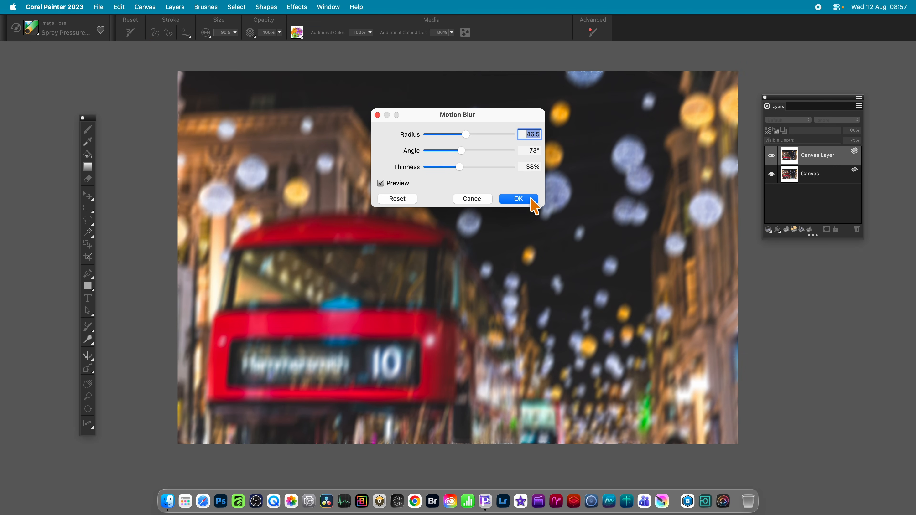
click(531, 200)
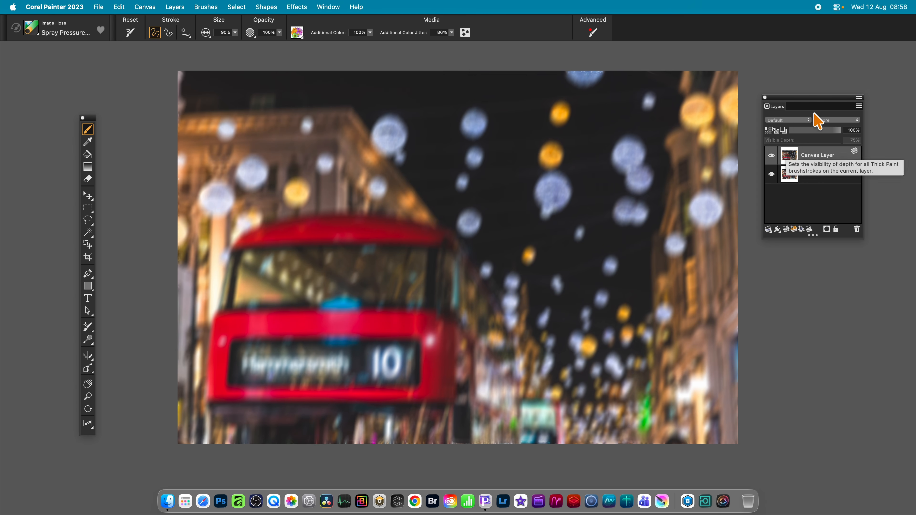
Step: Change the blend mode of the blurred duplicate layer above the canvas
click(796, 120)
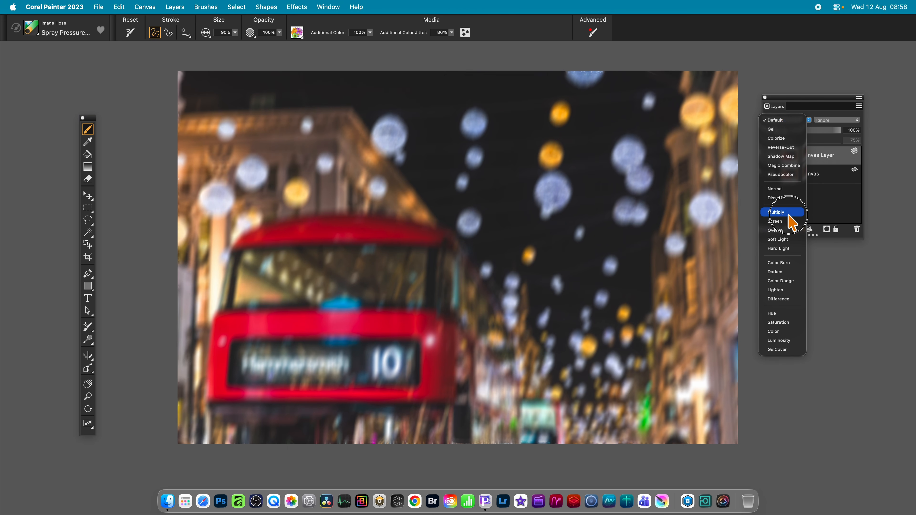
click(779, 222)
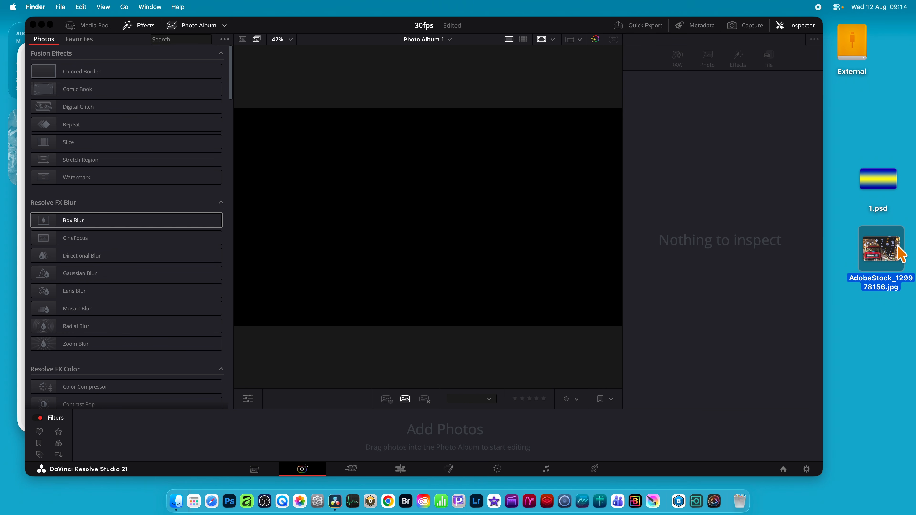
Step: Switch to DaVinci Resolve, add AdobeStock_129978156.jpg to the photo album and apply the Box Blur effect to it
drag(889, 251, 233, 429)
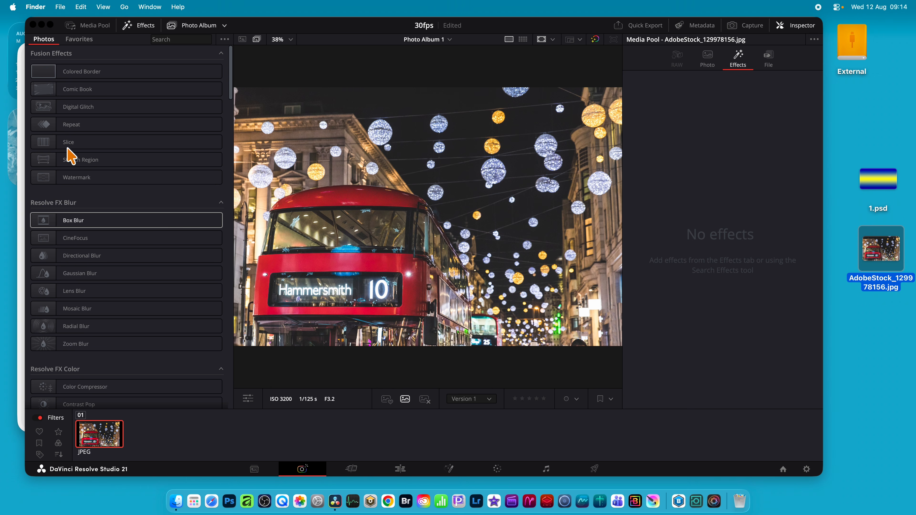
click(86, 245)
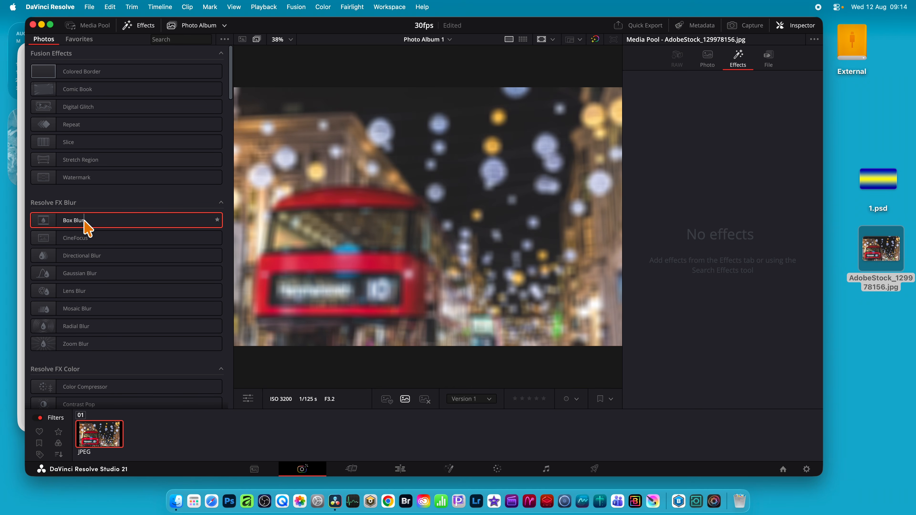
drag(83, 226, 383, 217)
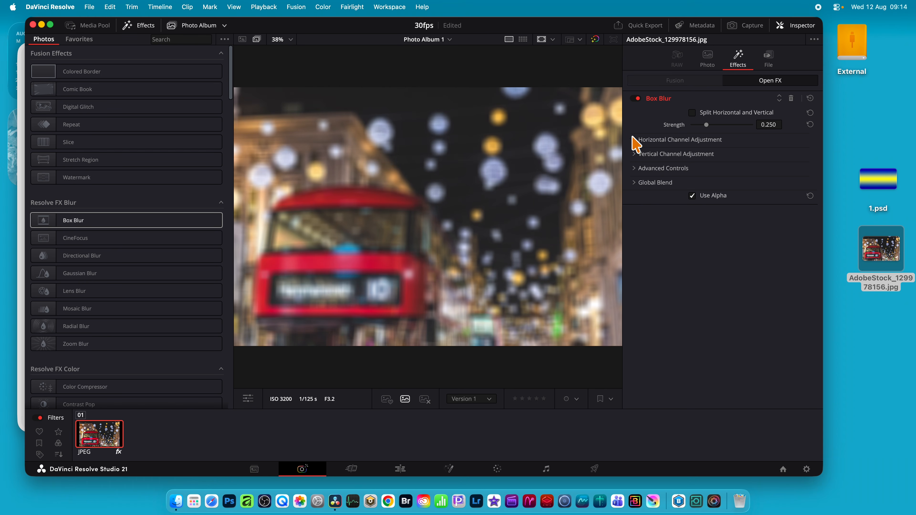
Step: Set the Box Blur's horizontal channel adjustment to Red 1.302, Green 1.488, Blue 1.473 and Alpha 1.380
click(635, 140)
drag(721, 152, 731, 152)
drag(722, 165, 733, 188)
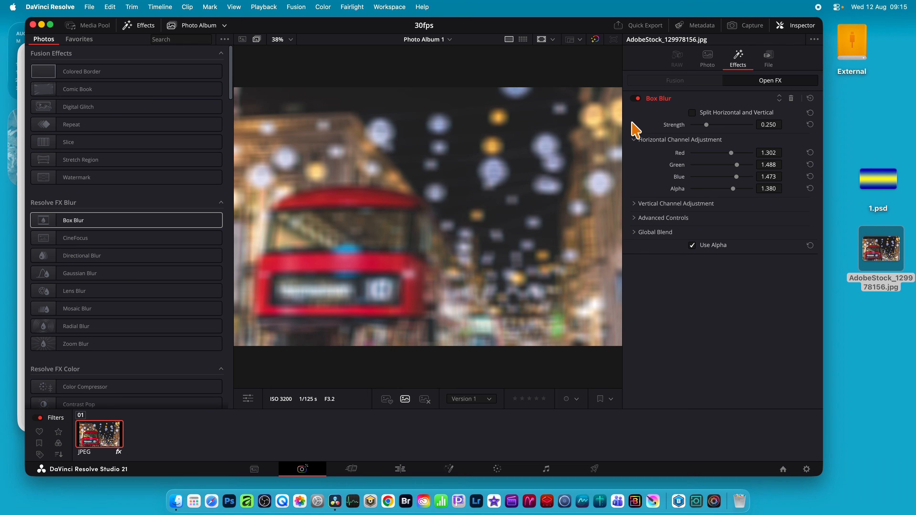
Step: Toggle the Box Blur off and on to compare the photo, and delete the filter
click(635, 99)
click(635, 99)
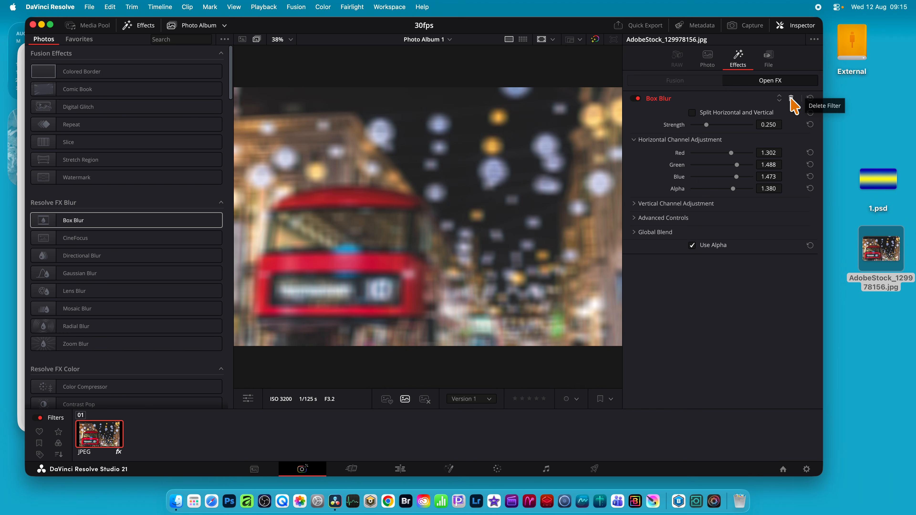
click(792, 98)
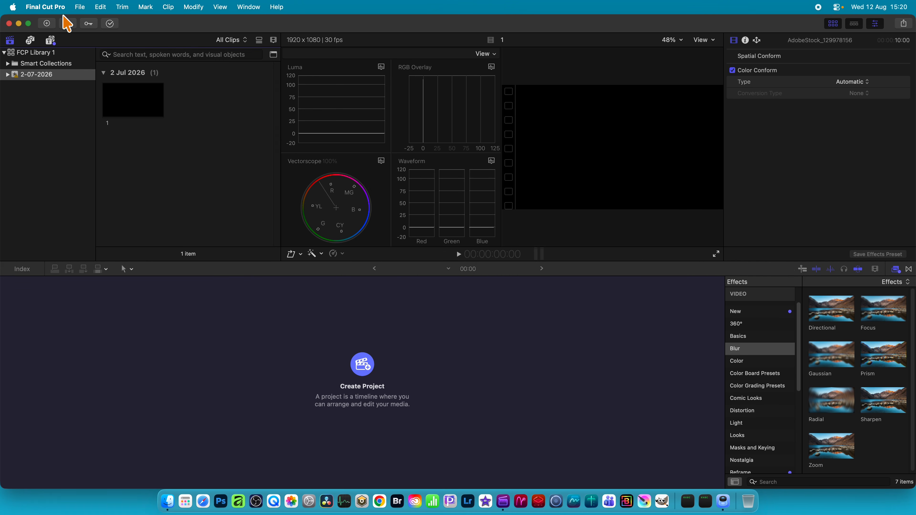
Step: Switch to Final Cut Pro and import AdobeStock_129978156.jpg from the Desktop into the 2-07-2026 event
click(86, 6)
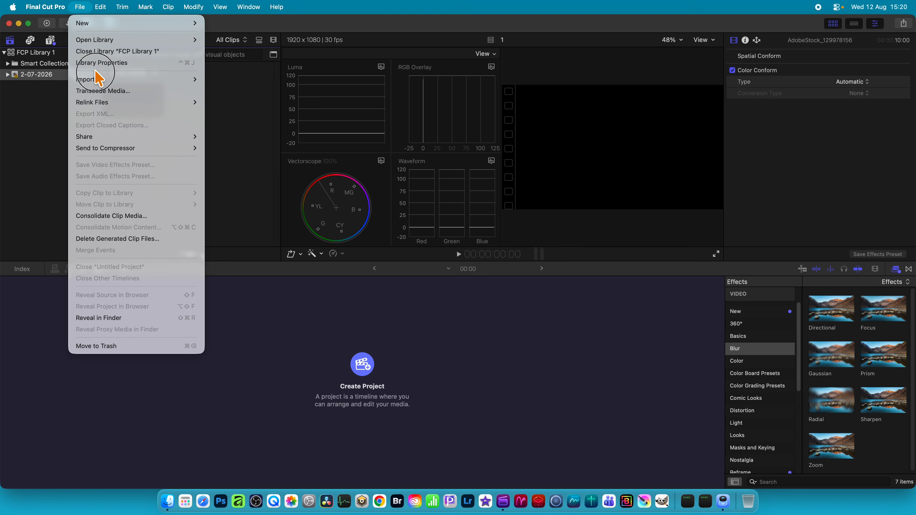
mouse_move(97, 81)
click(227, 83)
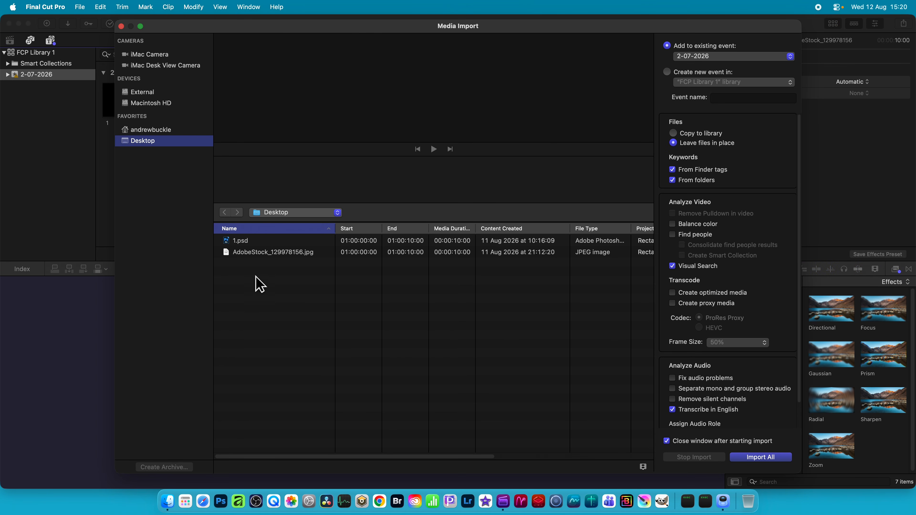
click(278, 253)
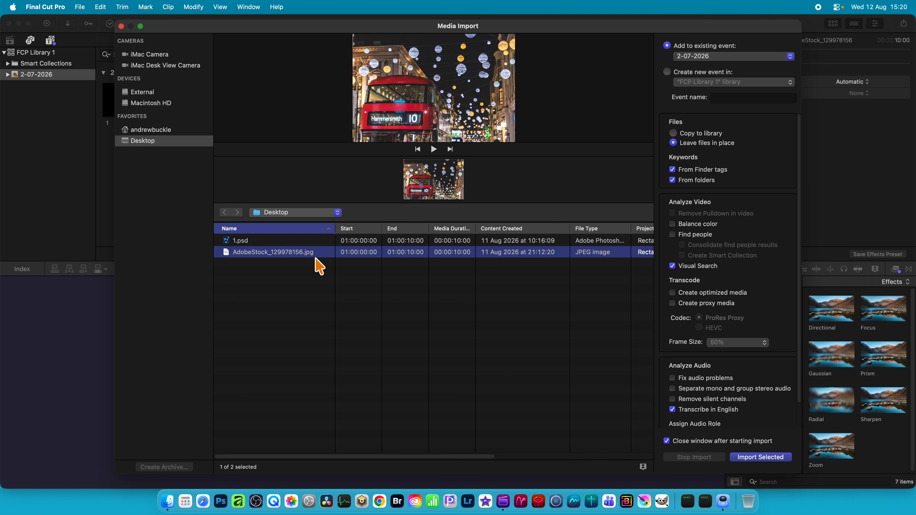
click(749, 456)
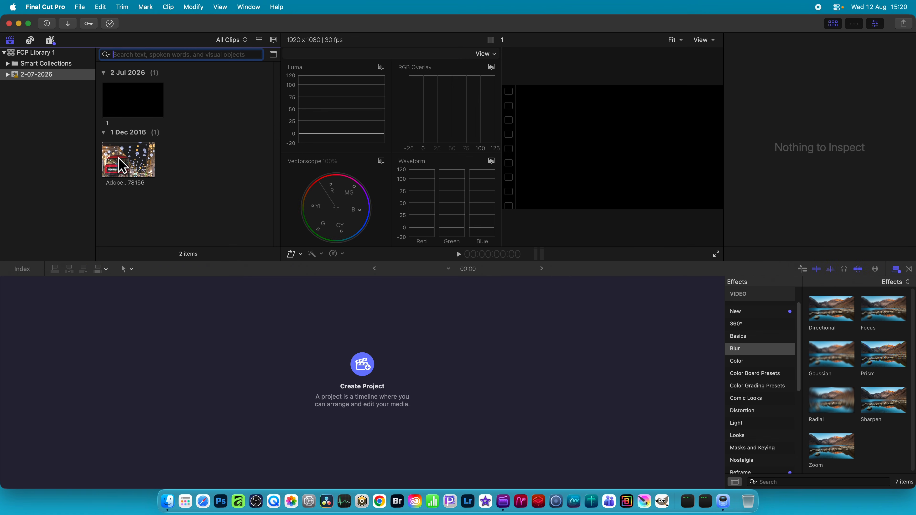
Step: Create a new project from the imported bus photo clip
click(142, 156)
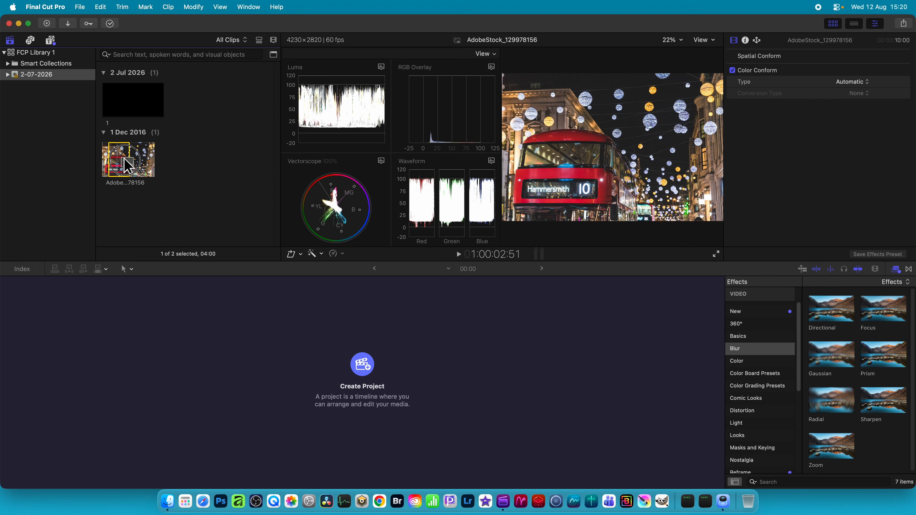
drag(120, 157, 118, 153)
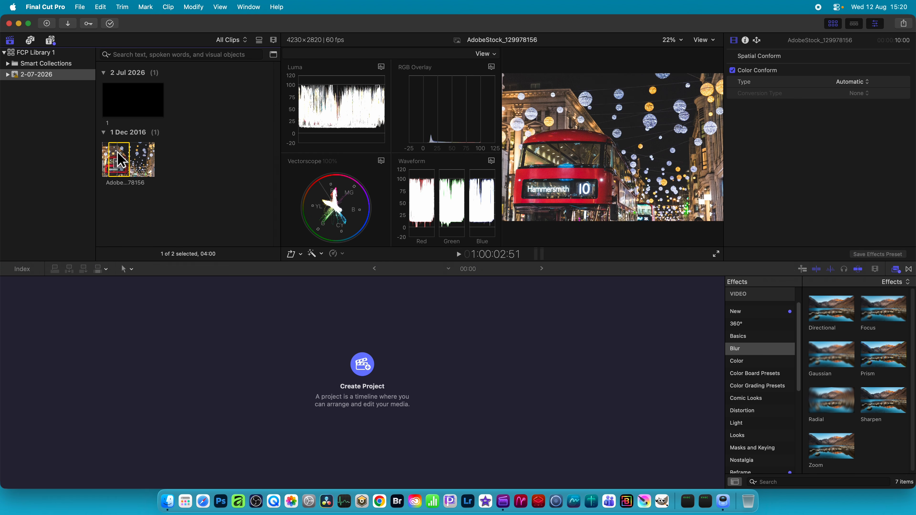
right_click(118, 153)
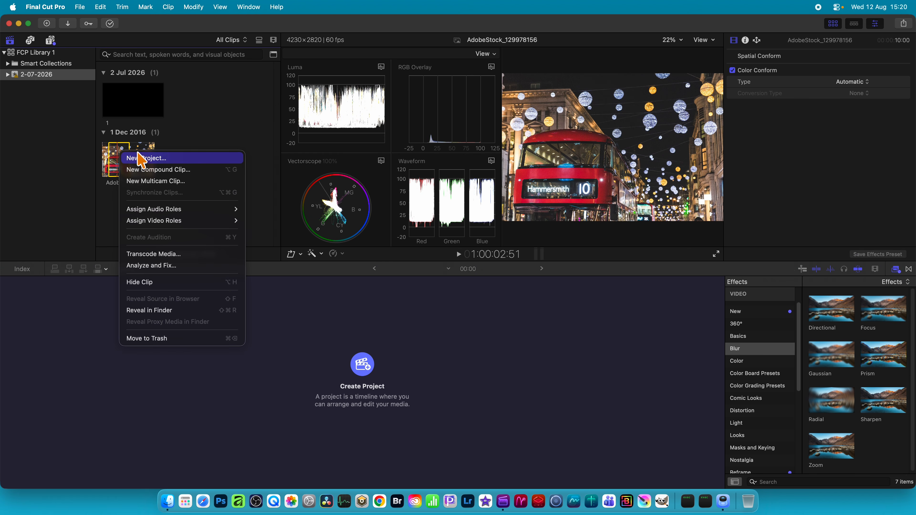
click(151, 163)
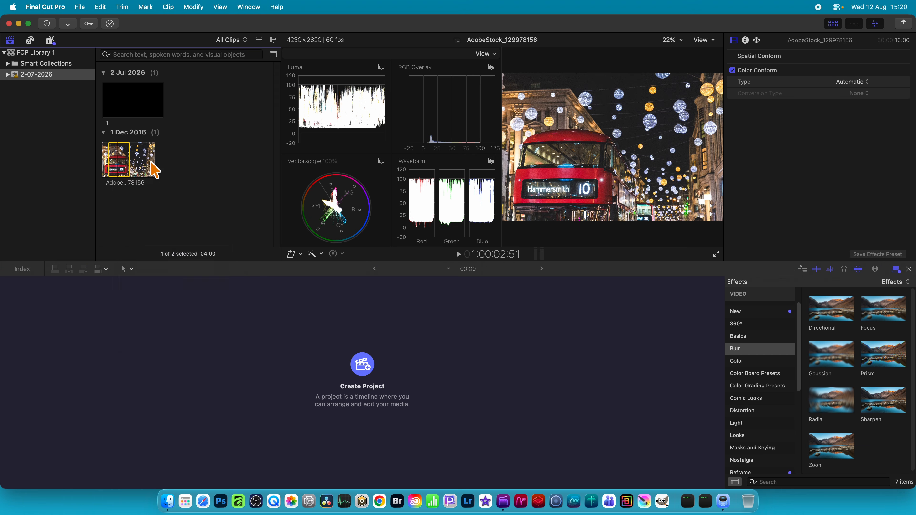
click(587, 344)
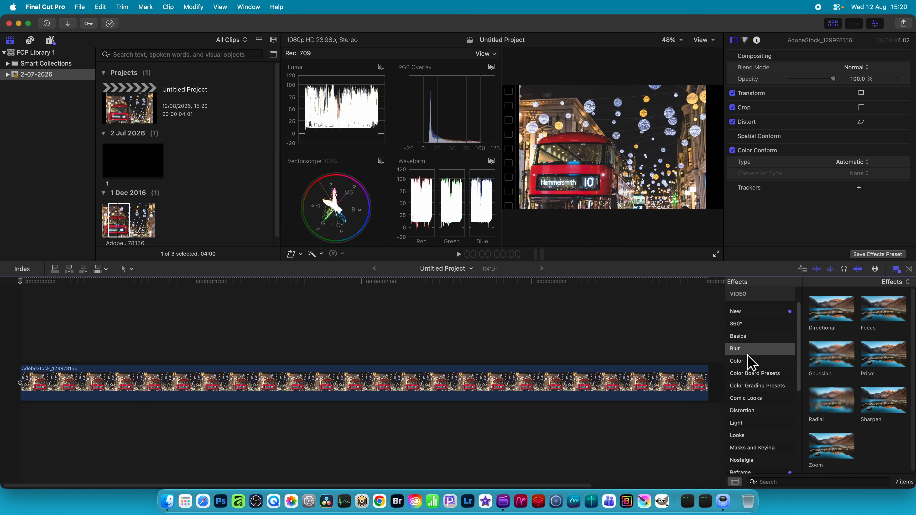
Step: Apply the Gaussian blur to the timeline clip with Amount 58.78, Horizontal 44.0 and Vertical 58.0
click(741, 339)
click(738, 349)
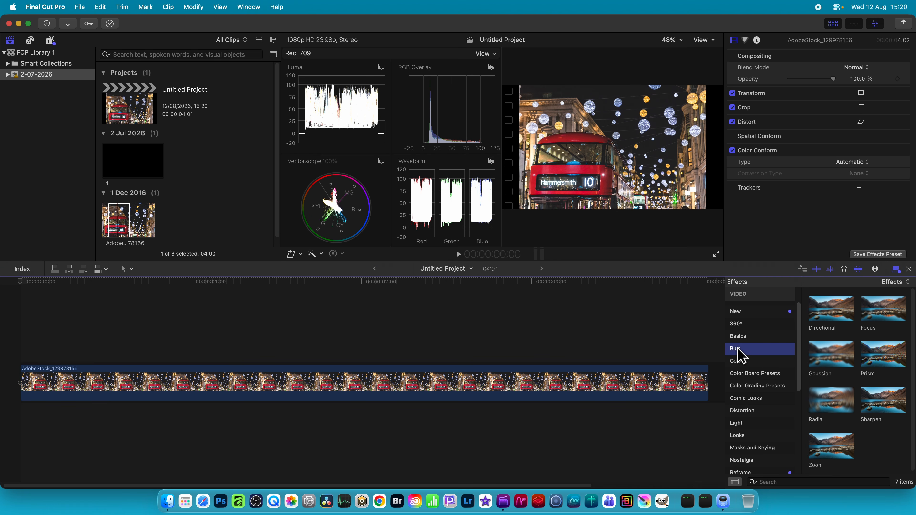
click(739, 362)
click(739, 352)
drag(828, 361, 563, 385)
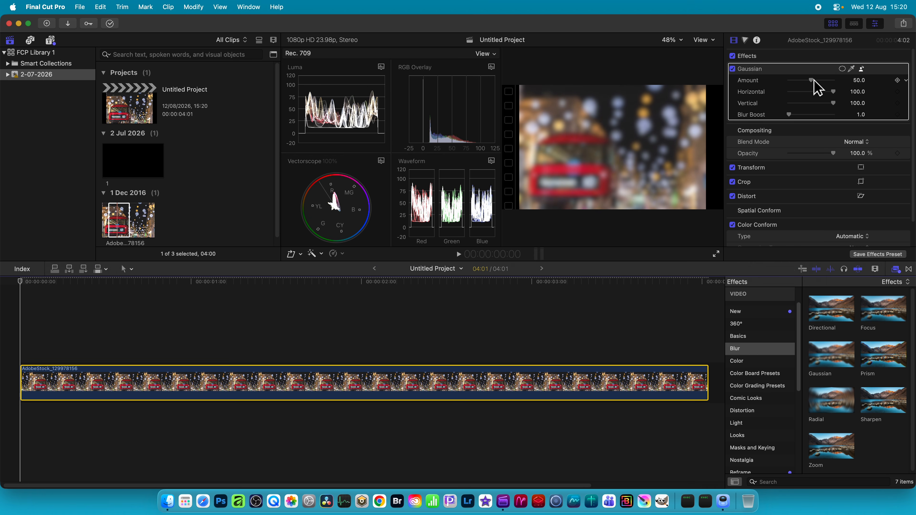
drag(812, 83, 814, 104)
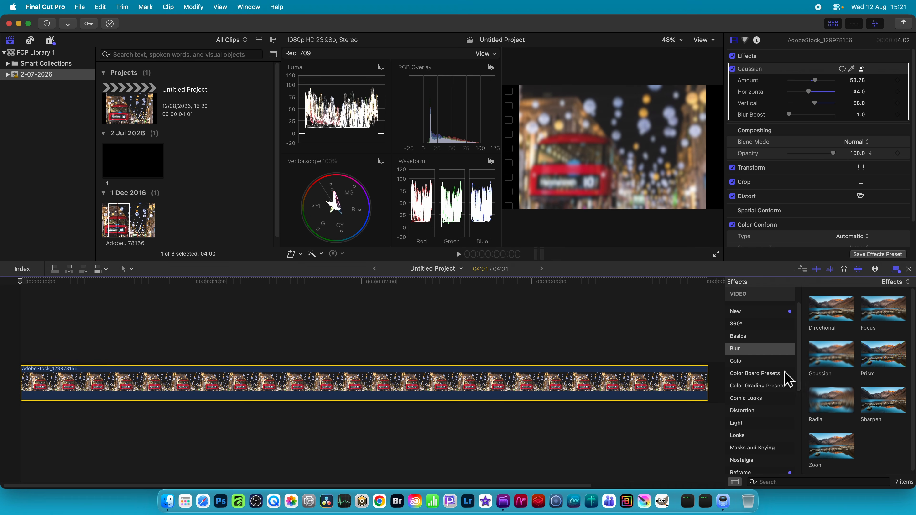
Step: Send the blurred frame of the untitled project to Pixelmator Pro
click(77, 6)
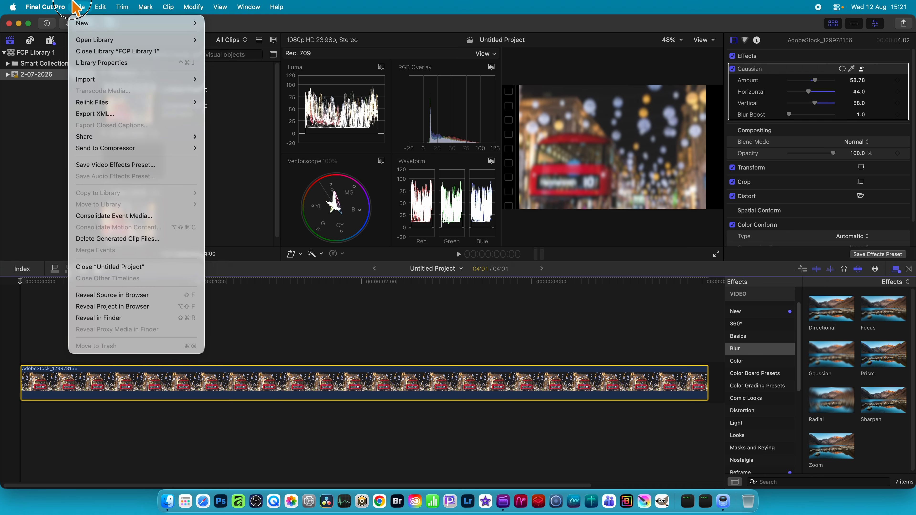
mouse_move(137, 137)
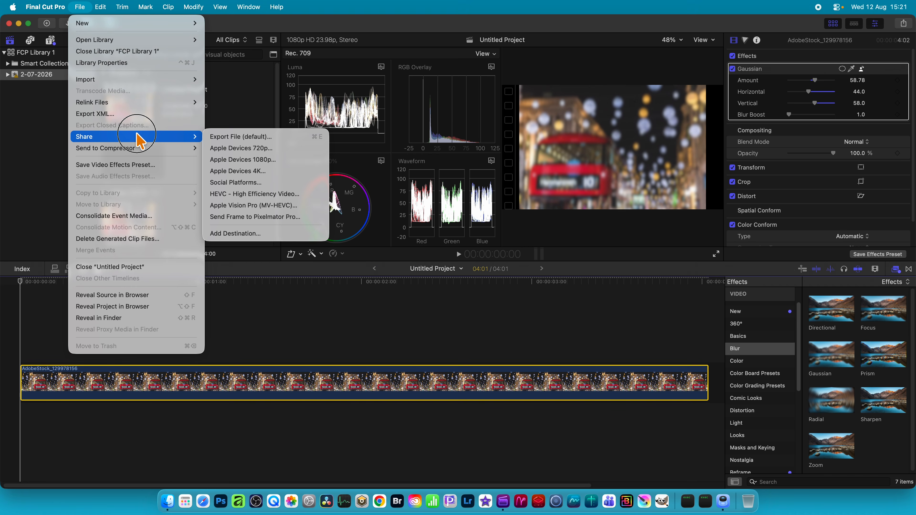
click(252, 218)
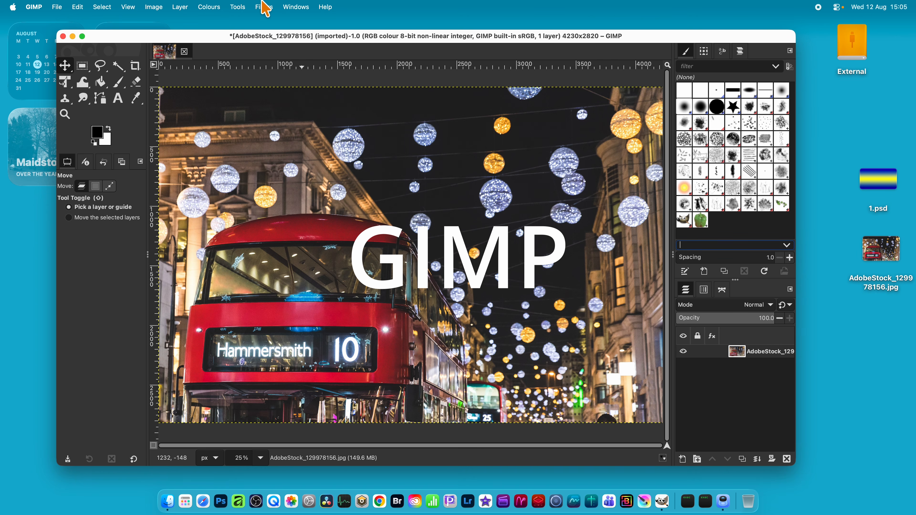
Step: Switch to GIMP and start a Gaussian Blur on the bus photo with Size X and Size Y set to 56.40
click(266, 8)
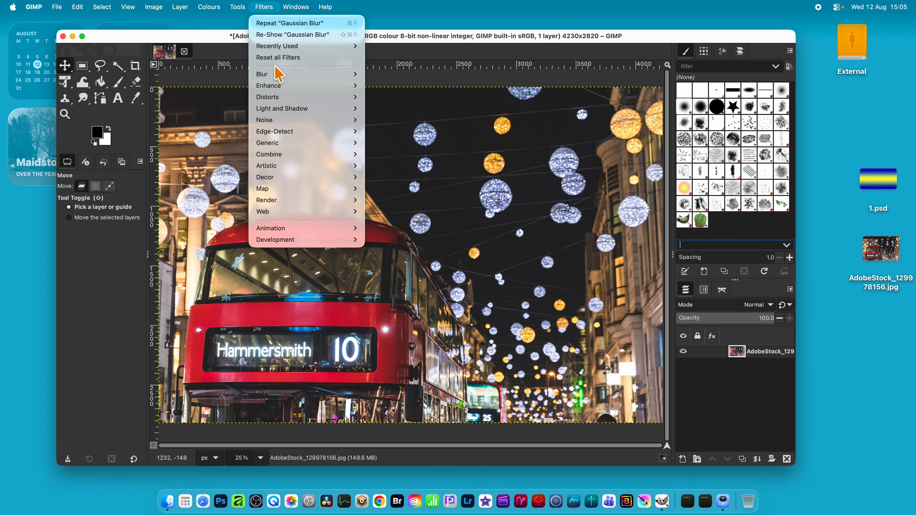
mouse_move(279, 77)
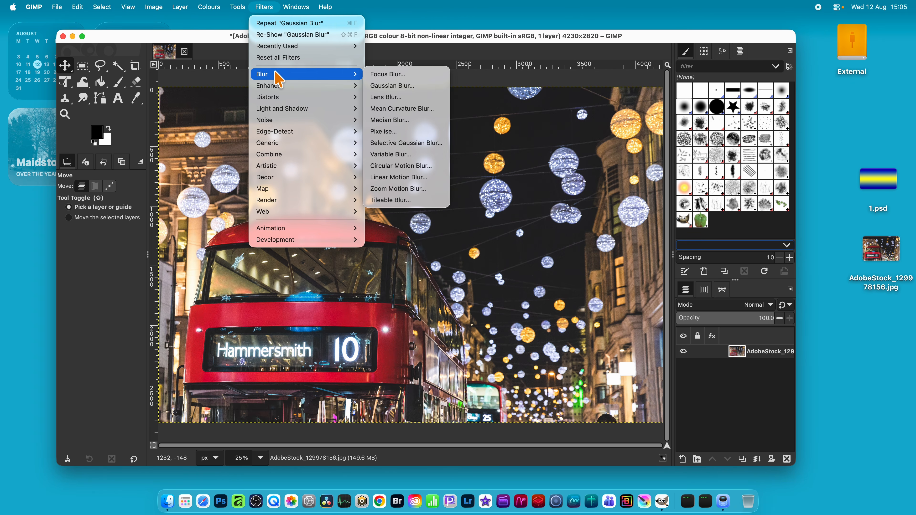
click(410, 84)
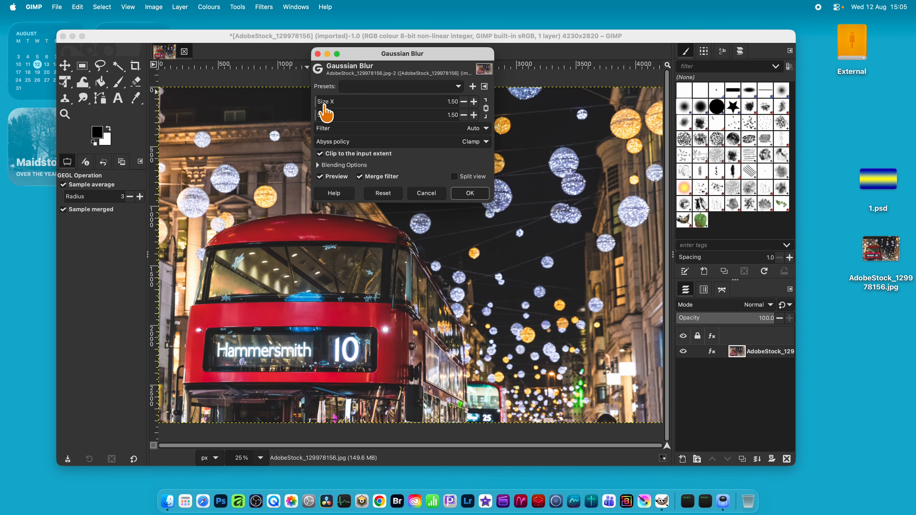
drag(319, 108, 396, 107)
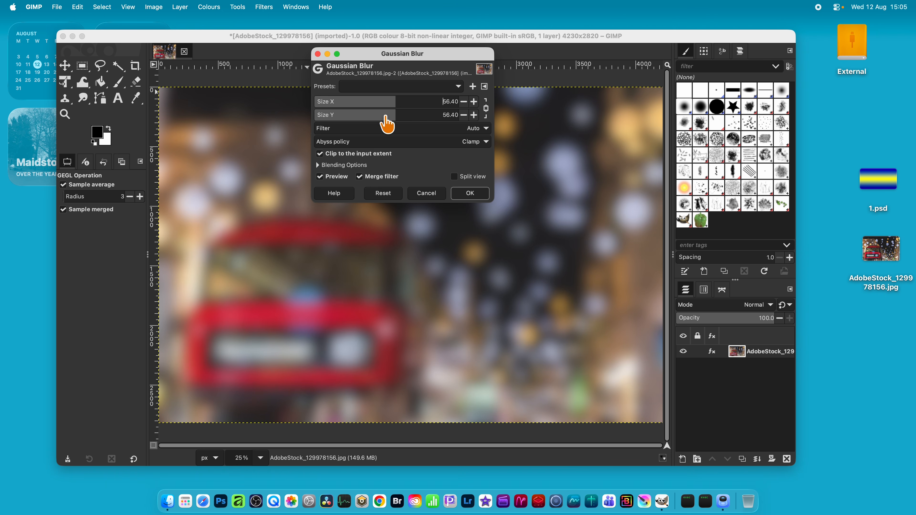
Step: Check the blend modes in the Gaussian Blur's blending options, and apply the blur in Replace mode with the filter merged
click(318, 165)
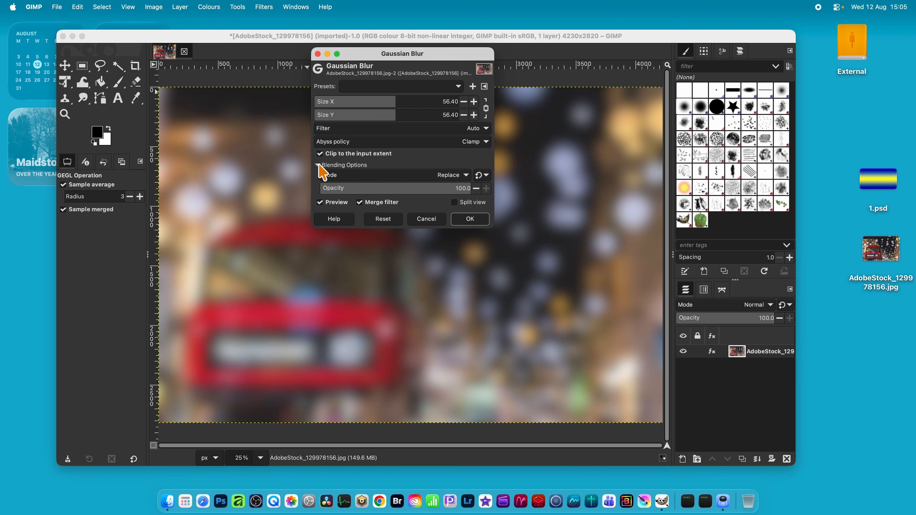
click(457, 176)
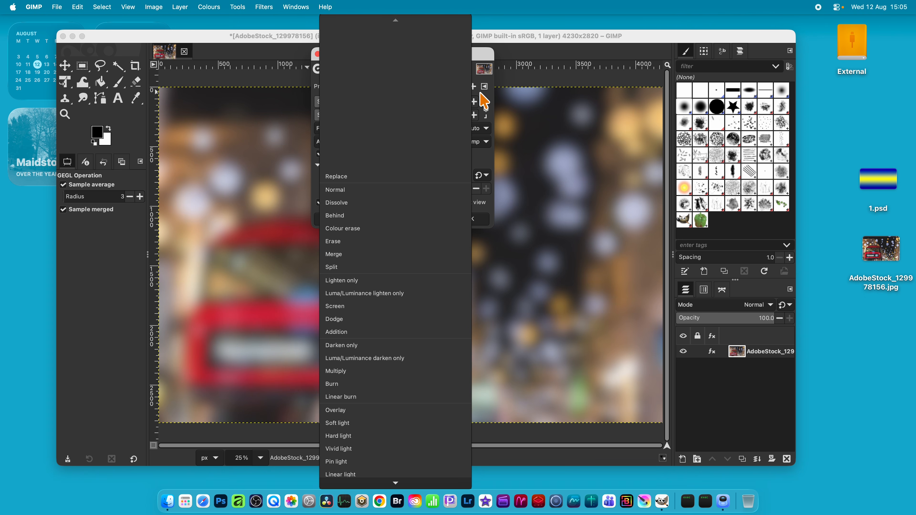
click(495, 101)
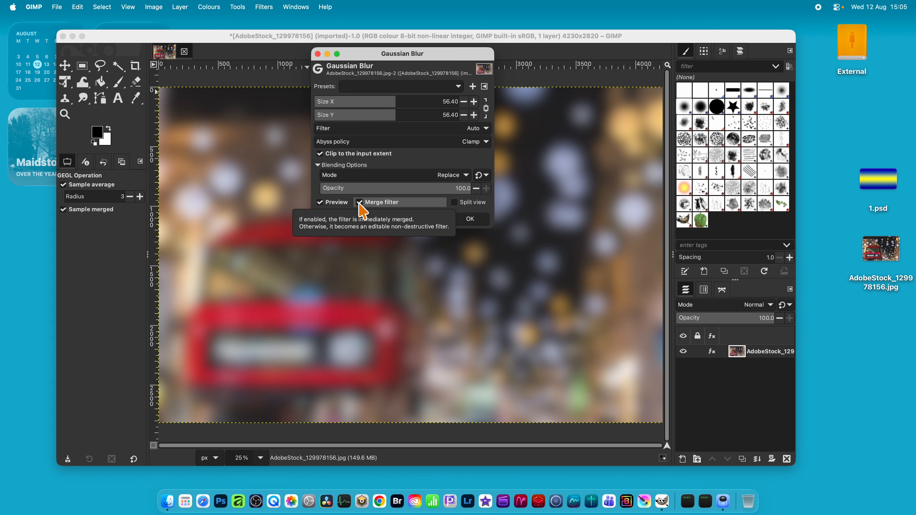
click(469, 219)
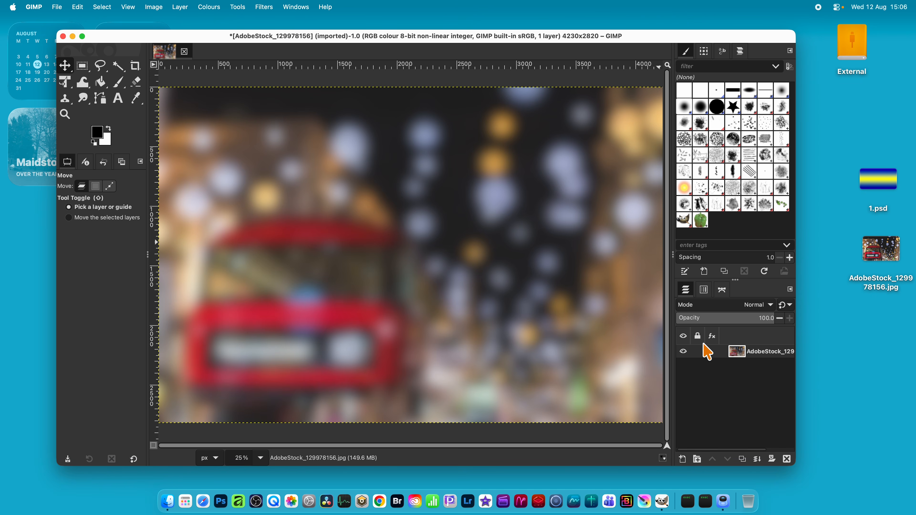
Step: Undo the merged blur and apply a Gaussian Blur of 33.27 in both sizes as an editable, unmerged filter
key(super+z)
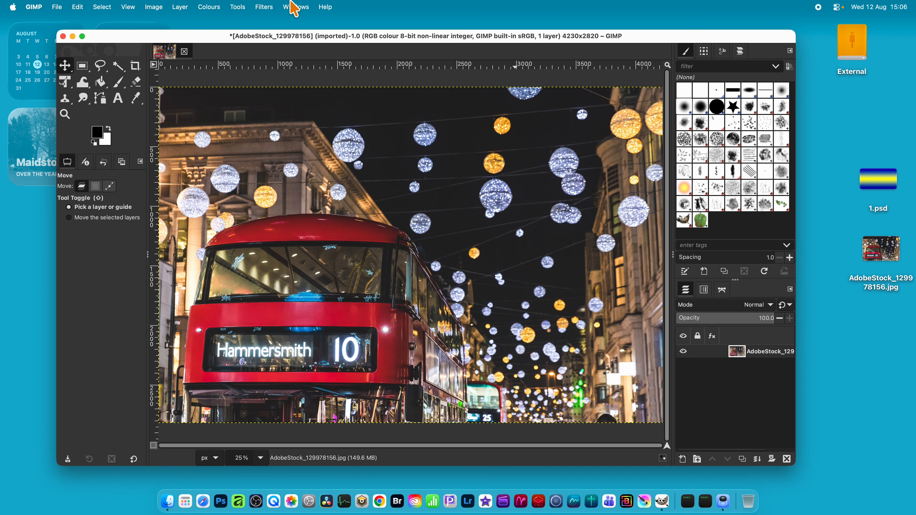
click(265, 7)
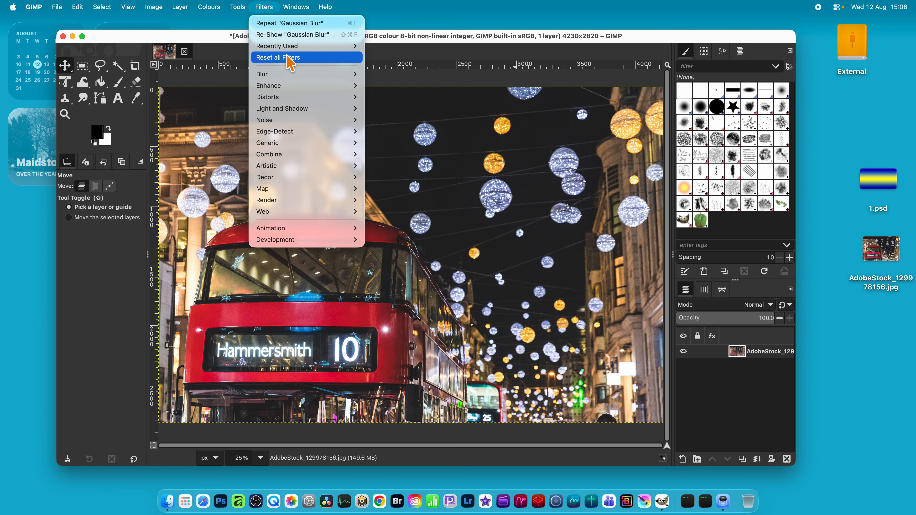
mouse_move(288, 75)
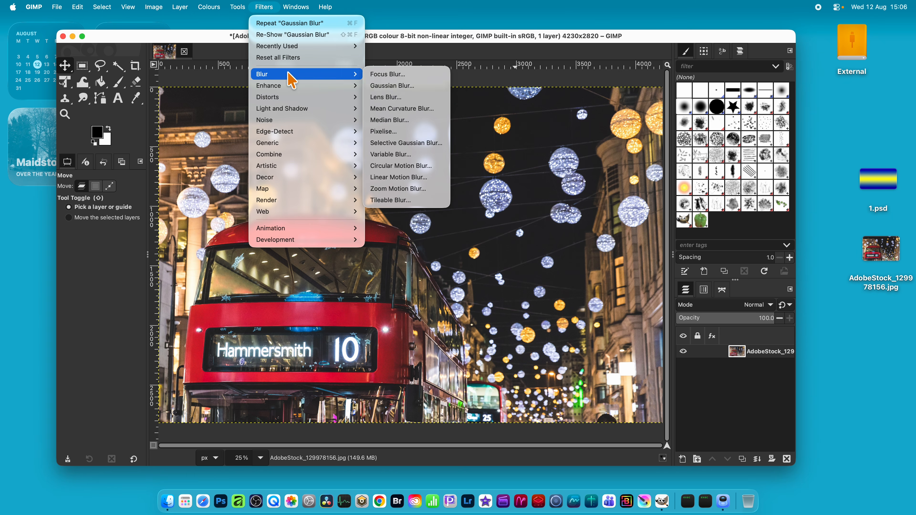
click(389, 86)
drag(322, 100, 367, 98)
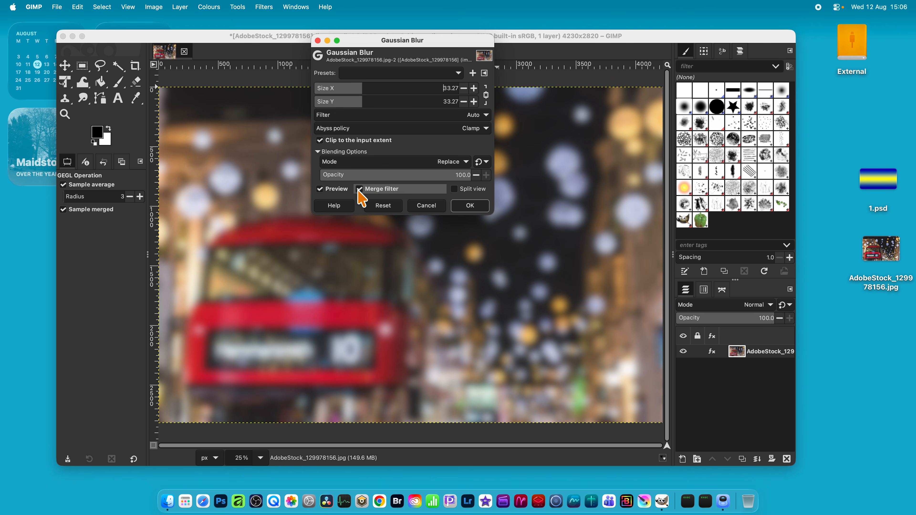
click(375, 197)
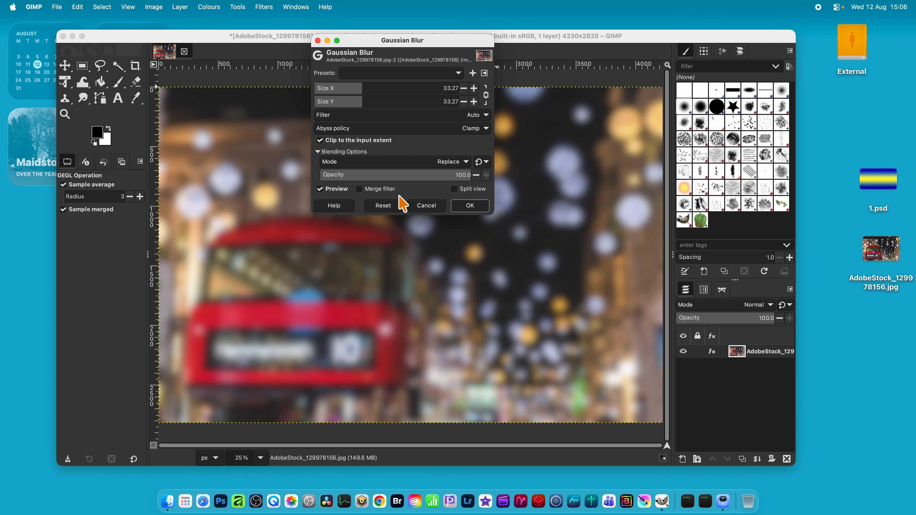
click(469, 206)
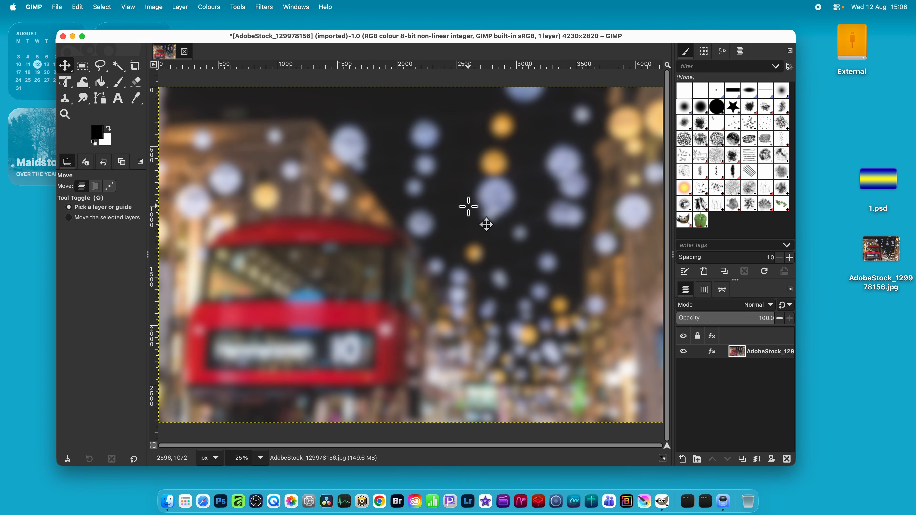
Step: Edit the photo layer's Gaussian Blur effect, setting Size X and Size Y to 74.56
click(713, 353)
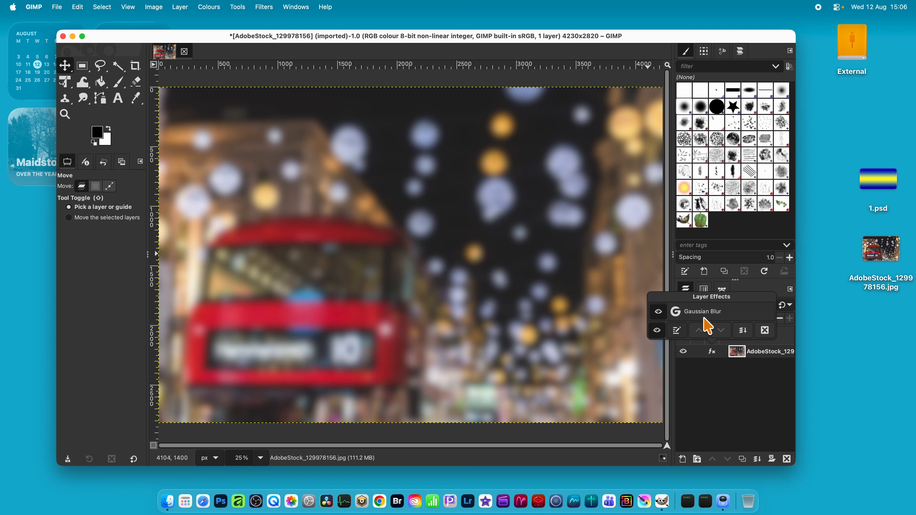
click(677, 331)
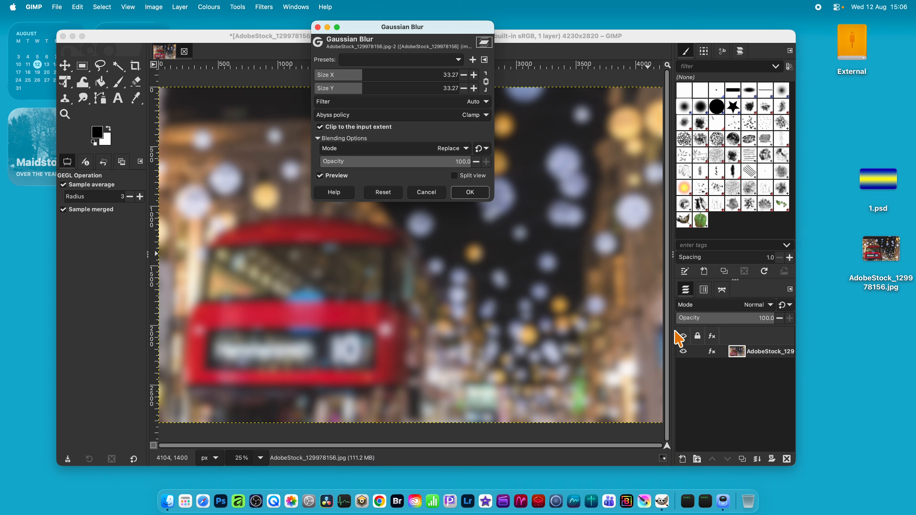
drag(365, 86, 421, 83)
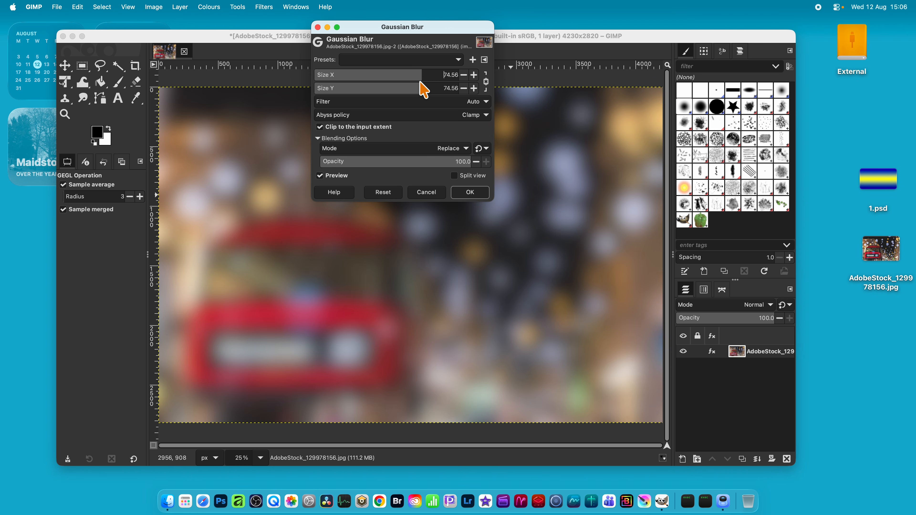
click(471, 195)
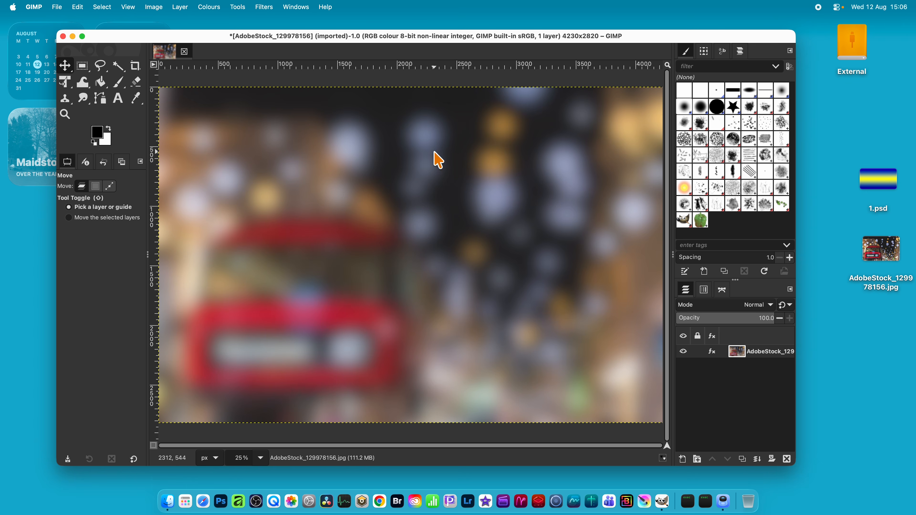
click(265, 7)
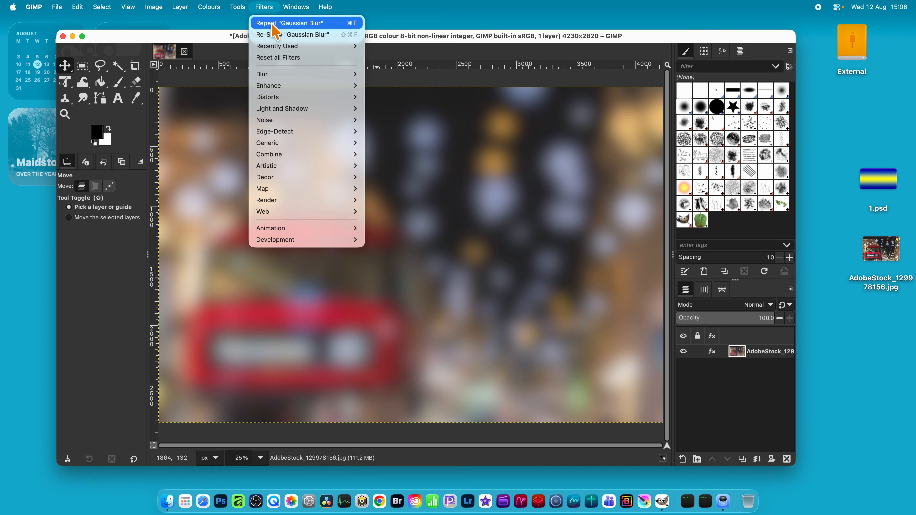
click(275, 36)
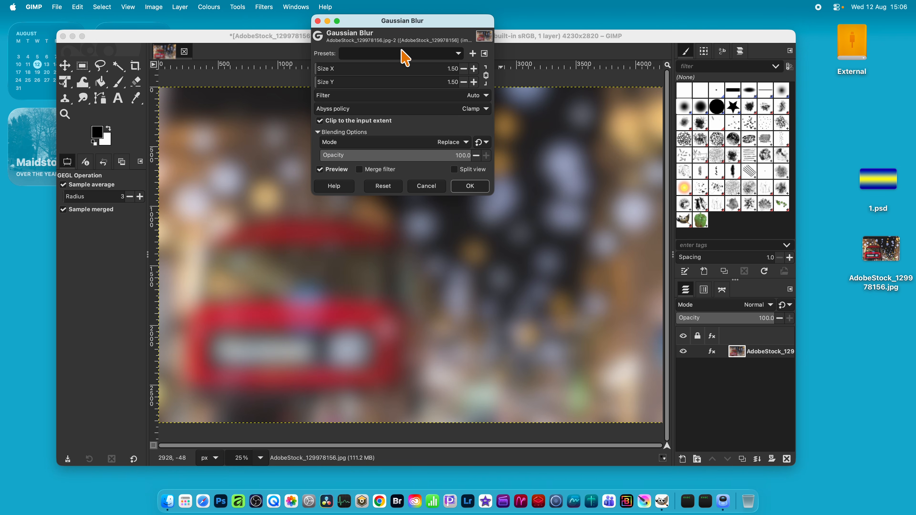
click(427, 187)
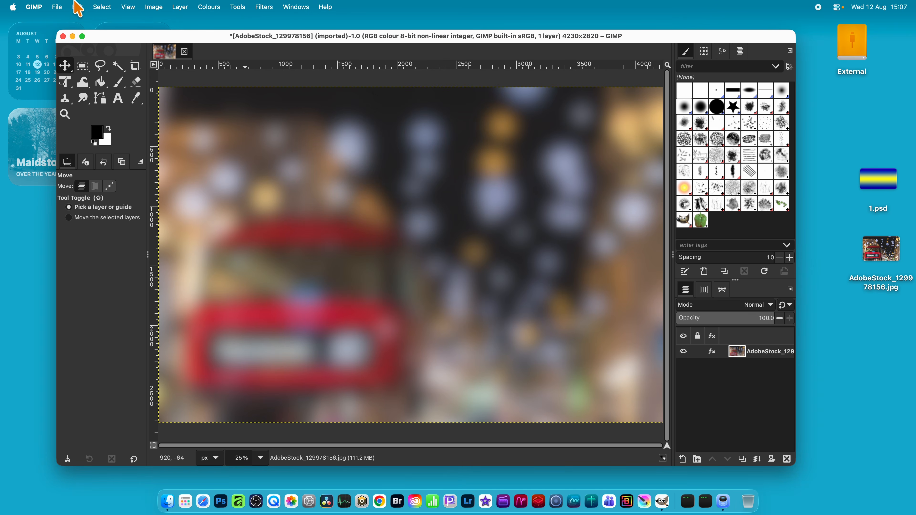
Step: Undo the last filter edit and the Gaussian Blur on the photo layer
click(77, 6)
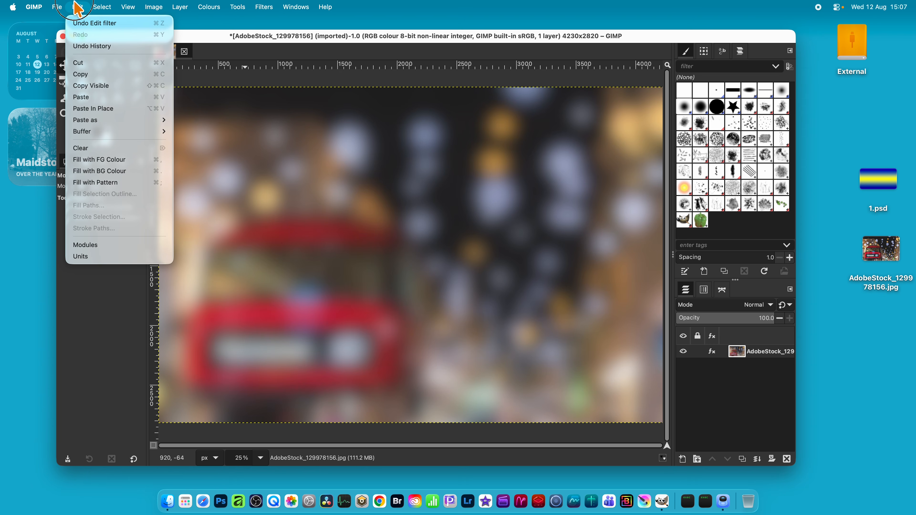
click(84, 25)
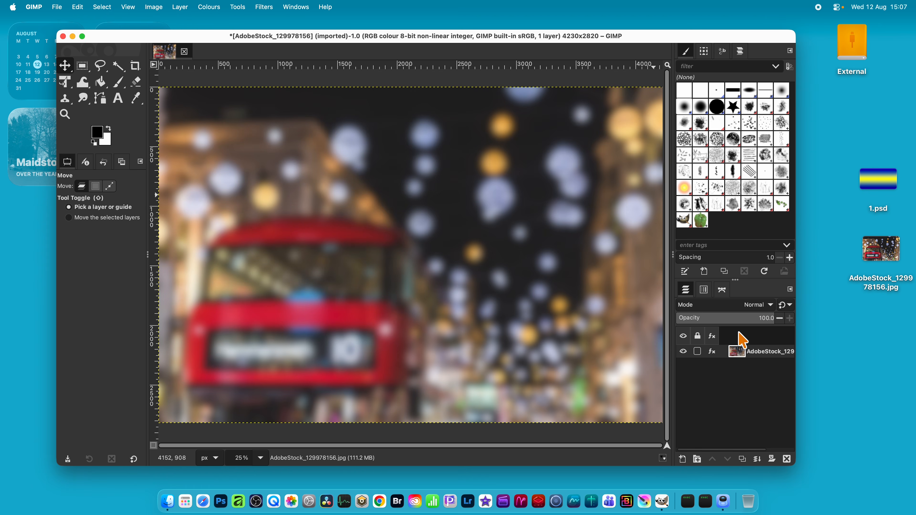
click(78, 7)
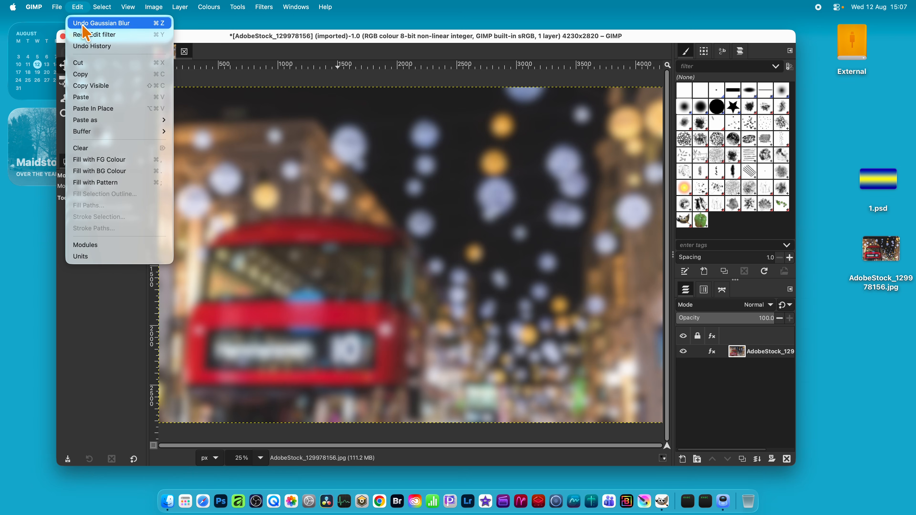
click(85, 23)
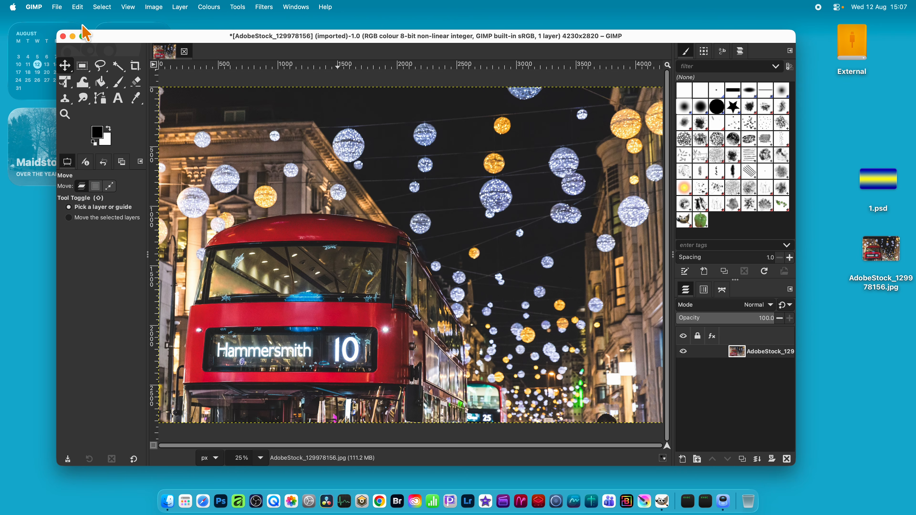